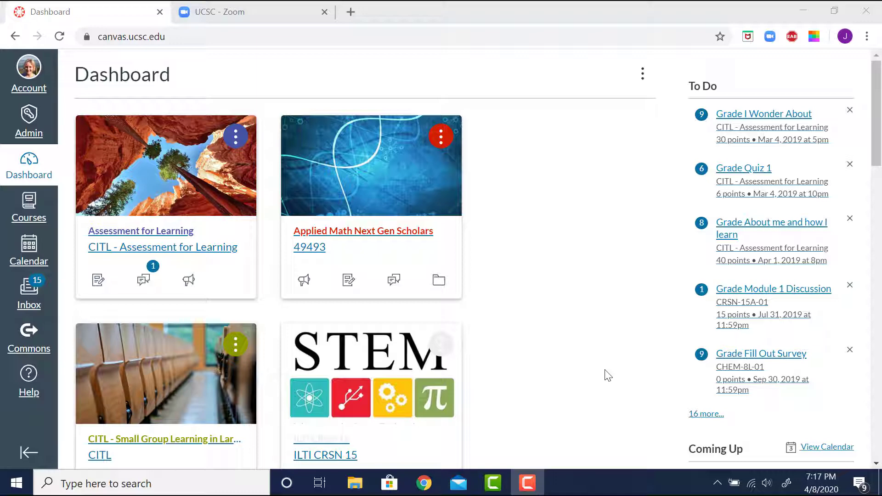
Sign in to the UCSC Zoom portal and scroll through the upcoming recurring meetings
{"action": "left_click", "coordinate": [232, 11]}
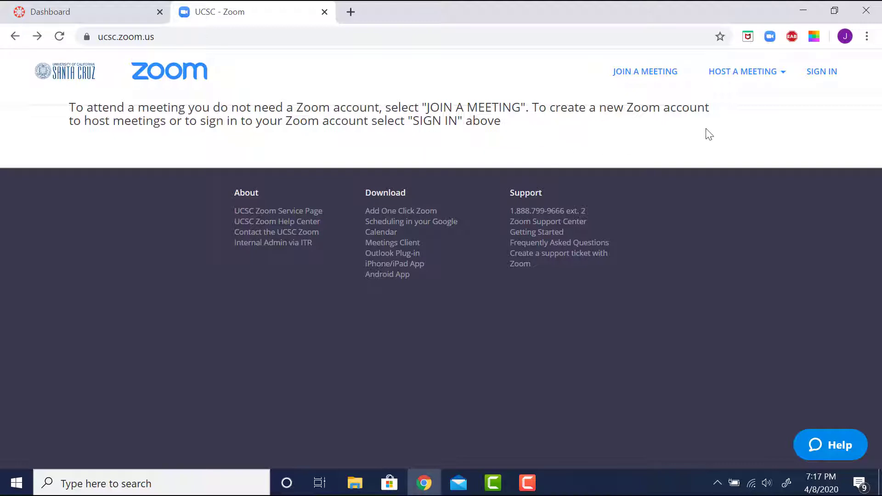
{"action": "left_click", "coordinate": [825, 76]}
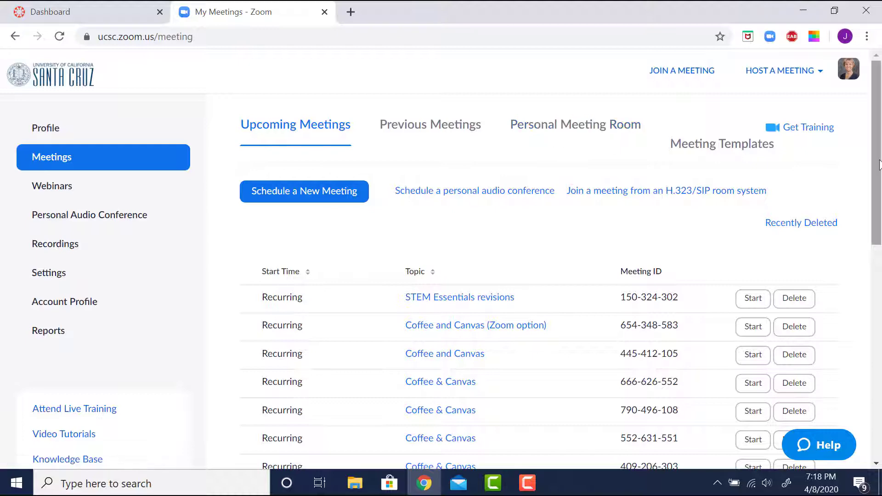
{"action": "scroll", "coordinate": [449, 274], "scroll_direction": "down", "scroll_amount": 2}
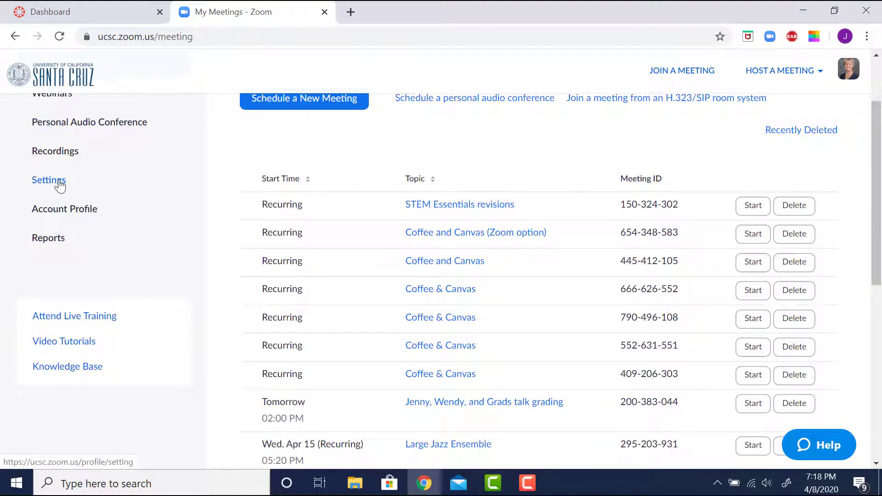
Open My Settings and scroll down to 'Only authenticated users can join meetings'
{"action": "left_click", "coordinate": [60, 183]}
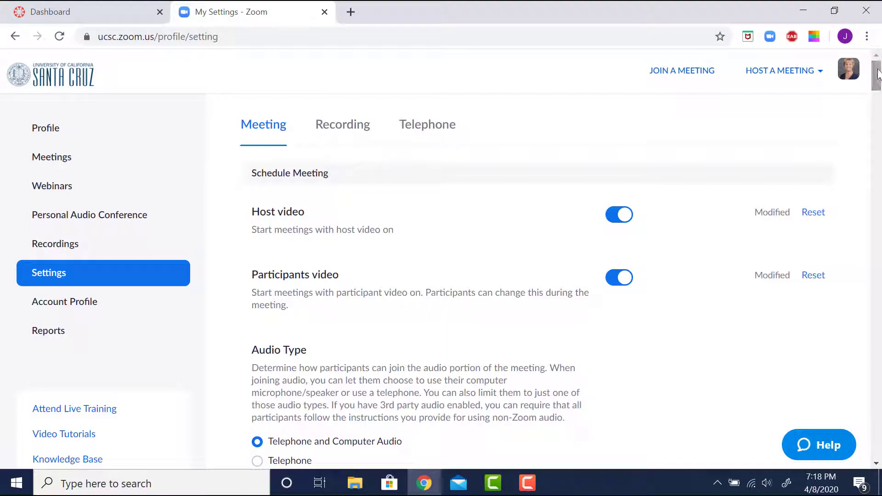
{"action": "scroll", "coordinate": [878, 82], "scroll_direction": "down", "scroll_amount": 1}
{"action": "mouse_move", "coordinate": [878, 83]}
{"action": "left_mouse_down"}
{"action": "mouse_move", "coordinate": [879, 444]}
{"action": "mouse_move", "coordinate": [879, 82]}
{"action": "left_mouse_up"}
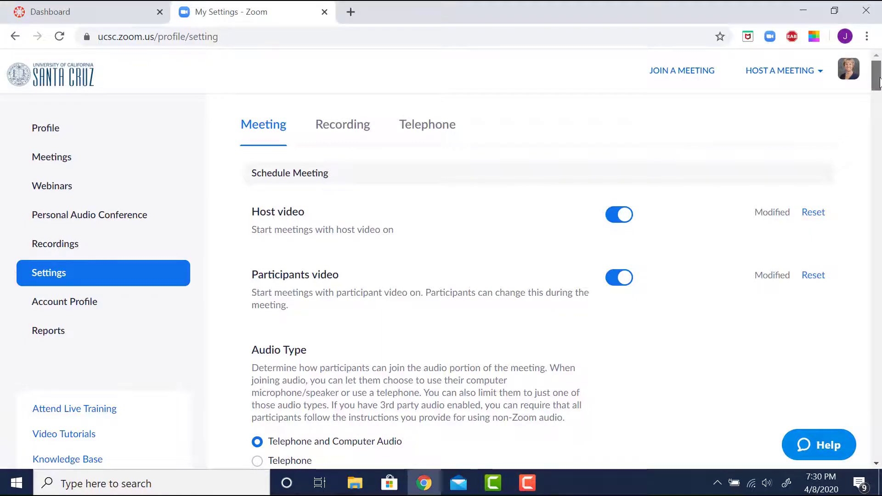
{"action": "left_click_drag", "start_coordinate": [879, 83], "coordinate": [880, 97]}
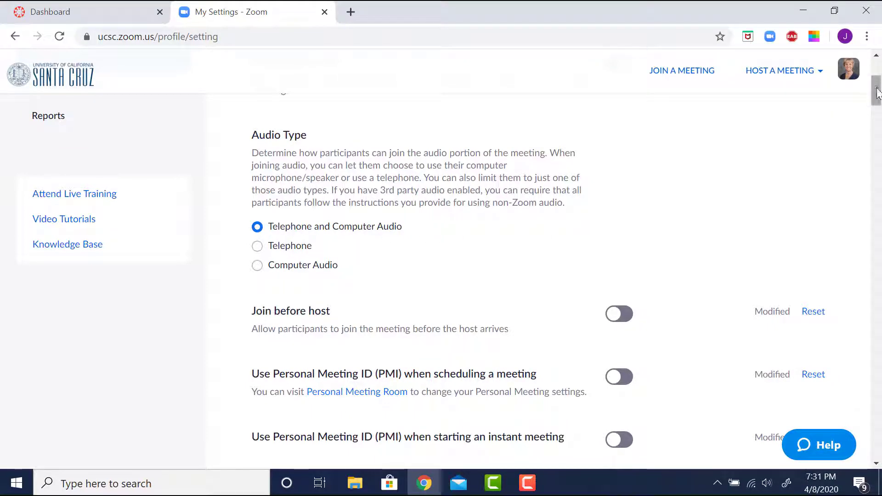
{"action": "left_click_drag", "start_coordinate": [880, 80], "coordinate": [879, 108]}
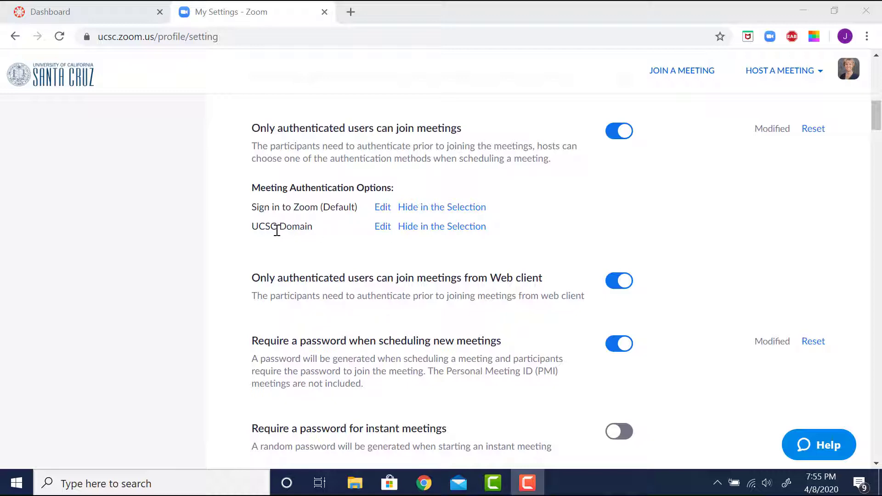
Edit the UCSC Domain option for ucsc.edu, mark it as default authentication, and save
{"action": "left_click", "coordinate": [383, 228]}
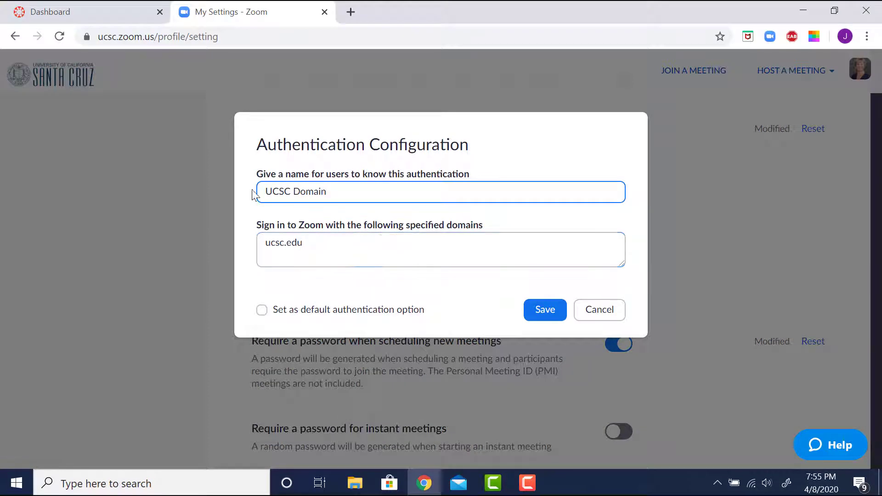
{"action": "left_click", "coordinate": [274, 245]}
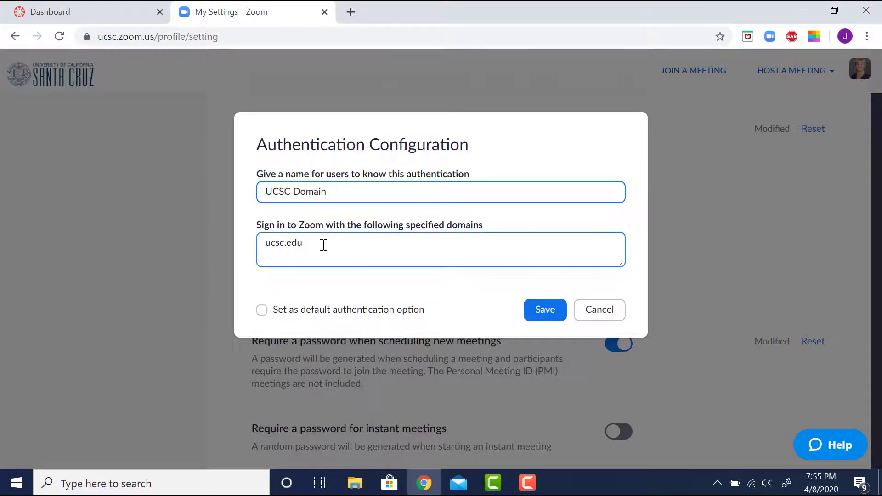
{"action": "left_click", "coordinate": [262, 311]}
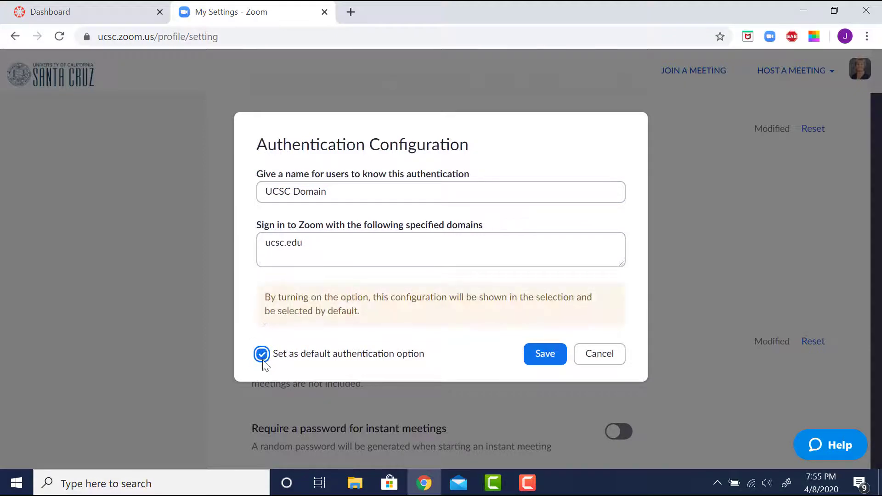
{"action": "left_click", "coordinate": [548, 357]}
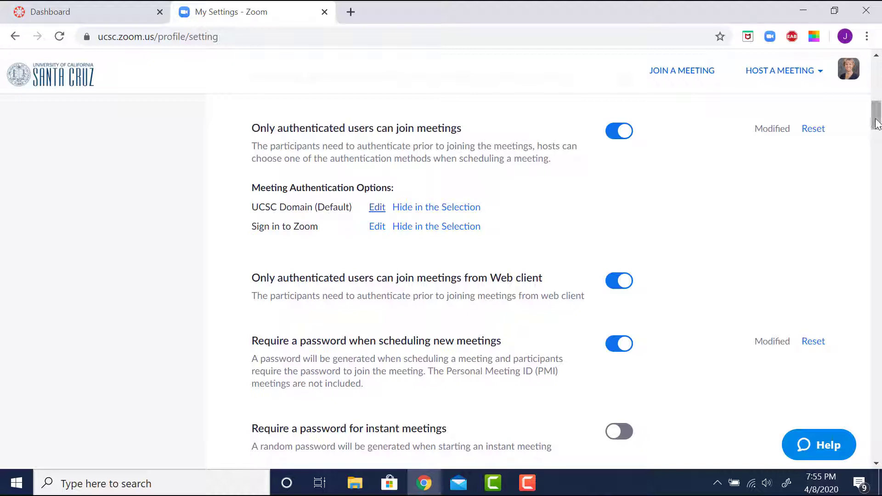
{"action": "left_click_drag", "start_coordinate": [876, 124], "coordinate": [876, 132]}
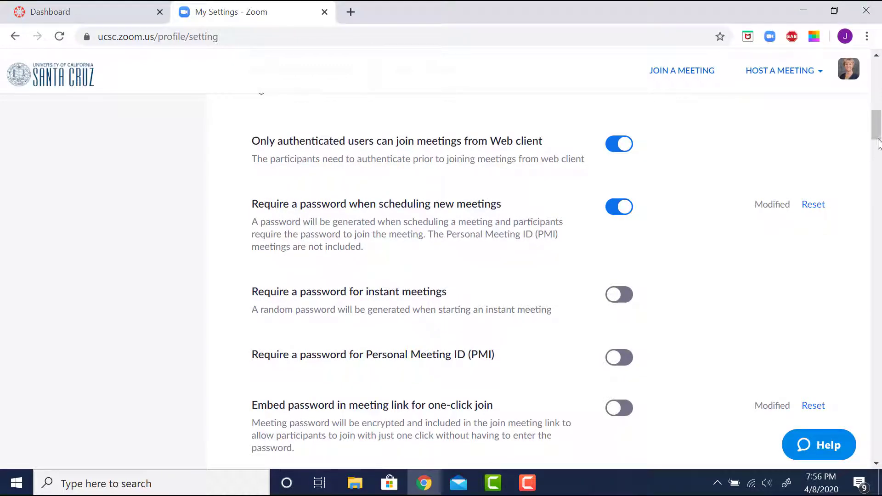
{"action": "scroll", "coordinate": [879, 143], "scroll_direction": "down", "scroll_amount": 2}
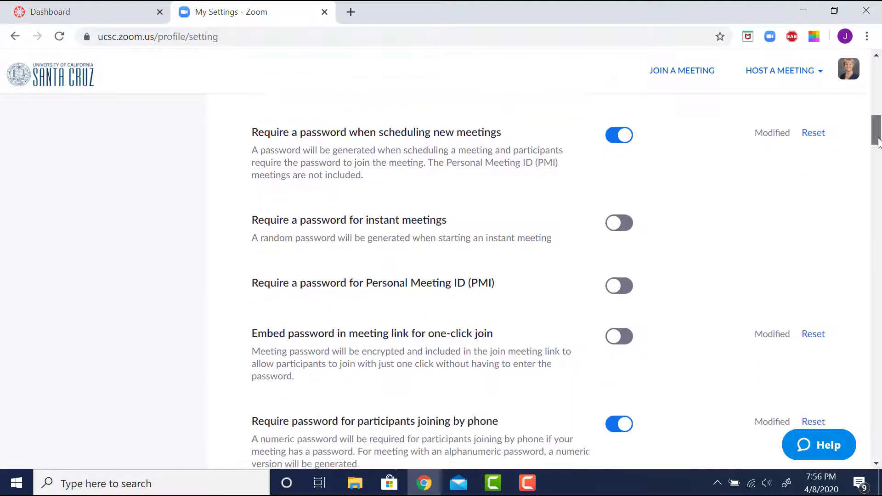
{"action": "scroll", "coordinate": [879, 143], "scroll_direction": "down", "scroll_amount": 2}
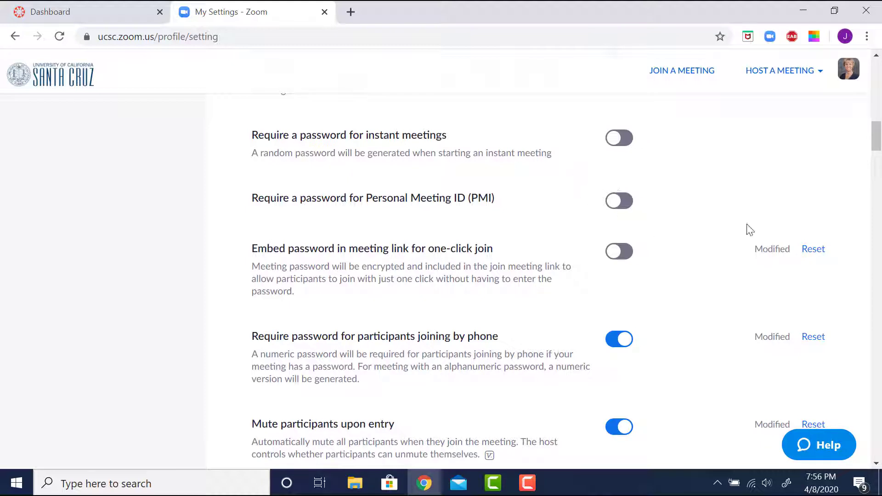
{"action": "scroll", "coordinate": [879, 151], "scroll_direction": "down", "scroll_amount": 1}
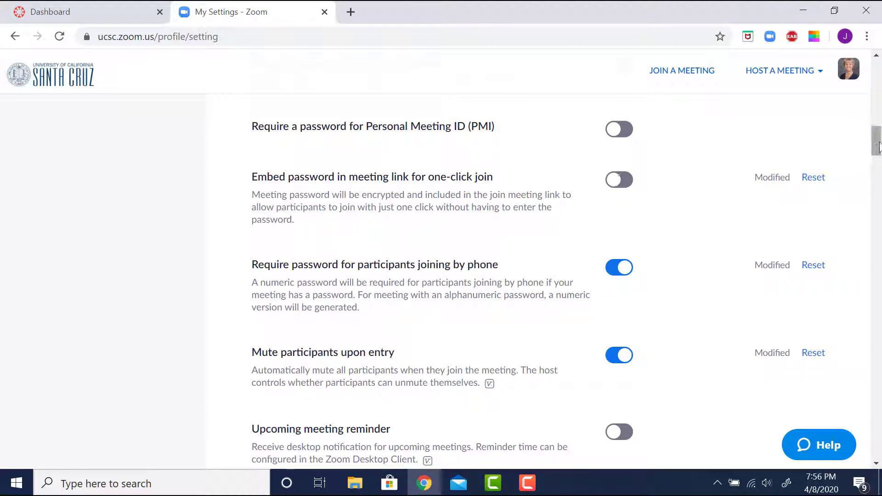
{"action": "left_click_drag", "start_coordinate": [879, 146], "coordinate": [878, 150]}
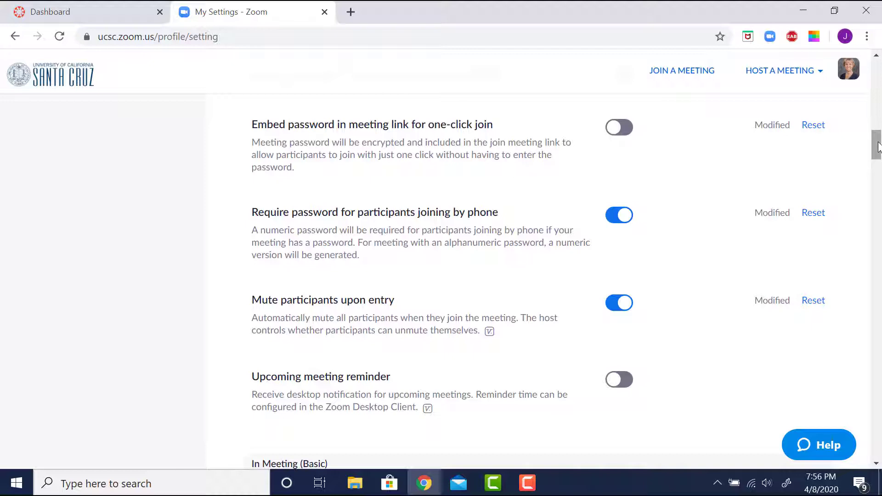
{"action": "scroll", "coordinate": [878, 147], "scroll_direction": "down", "scroll_amount": 2}
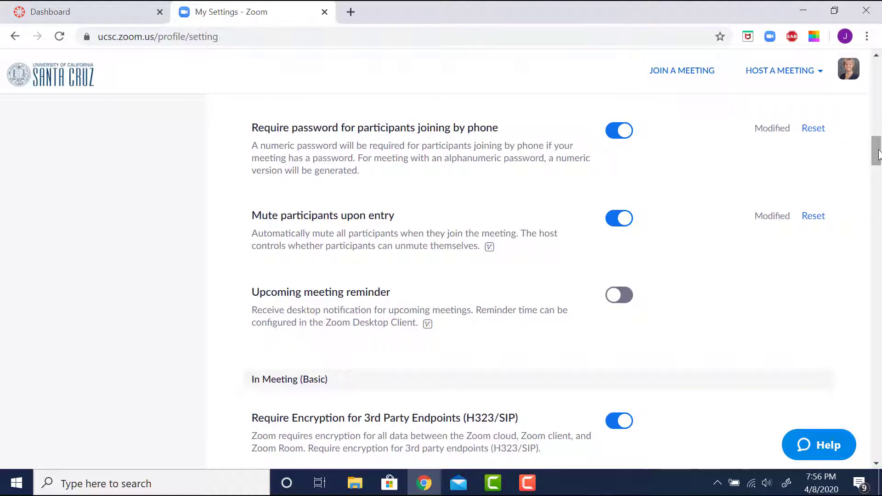
{"action": "scroll", "coordinate": [877, 154], "scroll_direction": "down", "scroll_amount": 2}
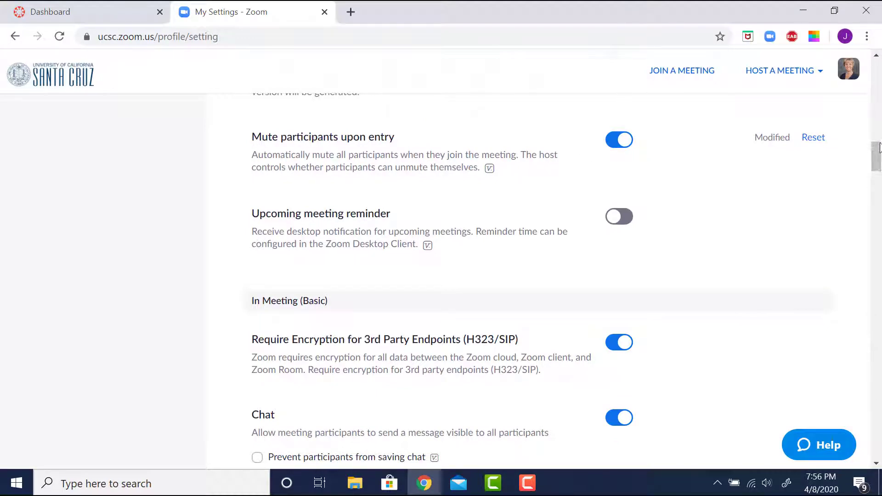
{"action": "scroll", "coordinate": [409, 149], "scroll_direction": "down", "scroll_amount": 4}
{"action": "scroll", "coordinate": [409, 149], "scroll_direction": "up", "scroll_amount": 2}
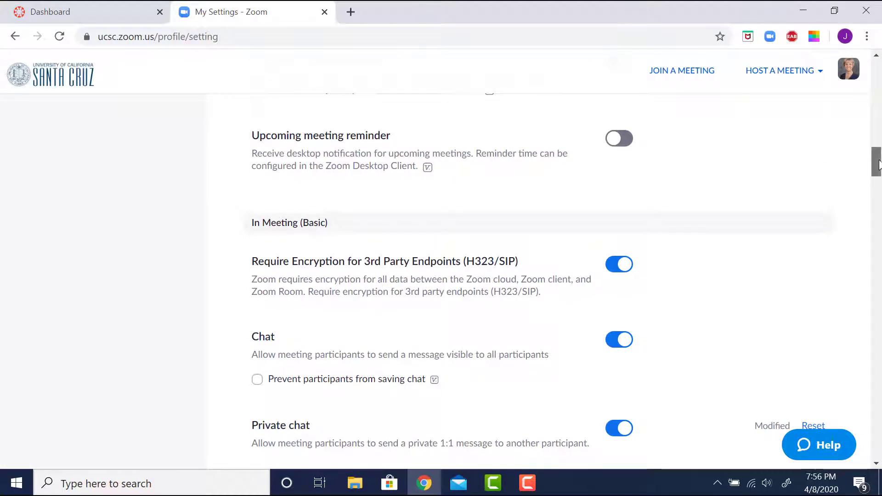
{"action": "scroll", "coordinate": [877, 165], "scroll_direction": "down", "scroll_amount": 2}
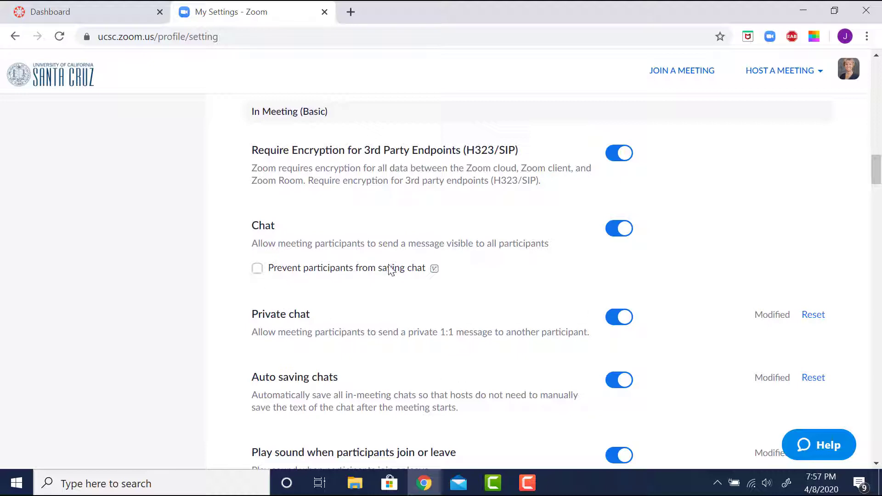
{"action": "left_click_drag", "start_coordinate": [877, 171], "coordinate": [879, 193]}
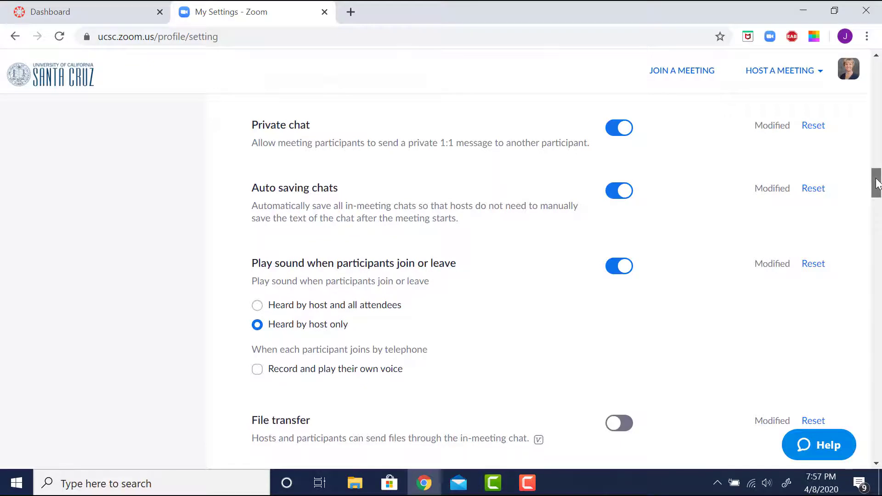
{"action": "left_click_drag", "start_coordinate": [878, 184], "coordinate": [877, 193]}
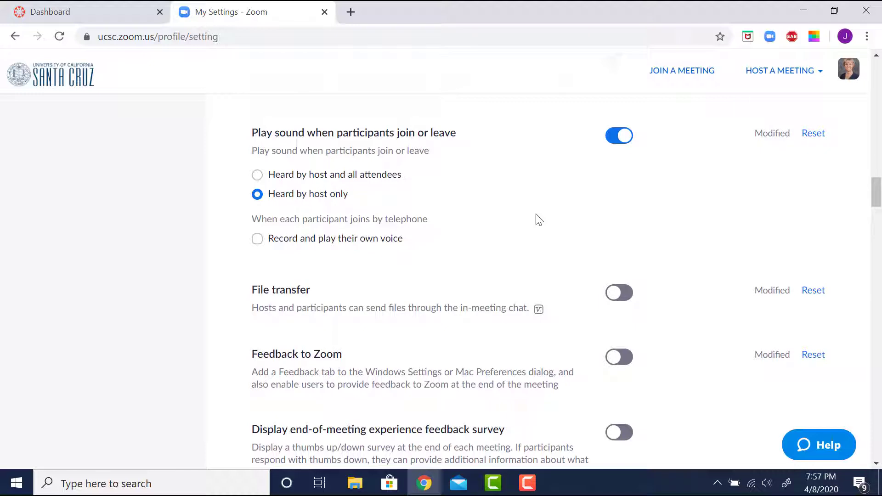
{"action": "left_click", "coordinate": [614, 140]}
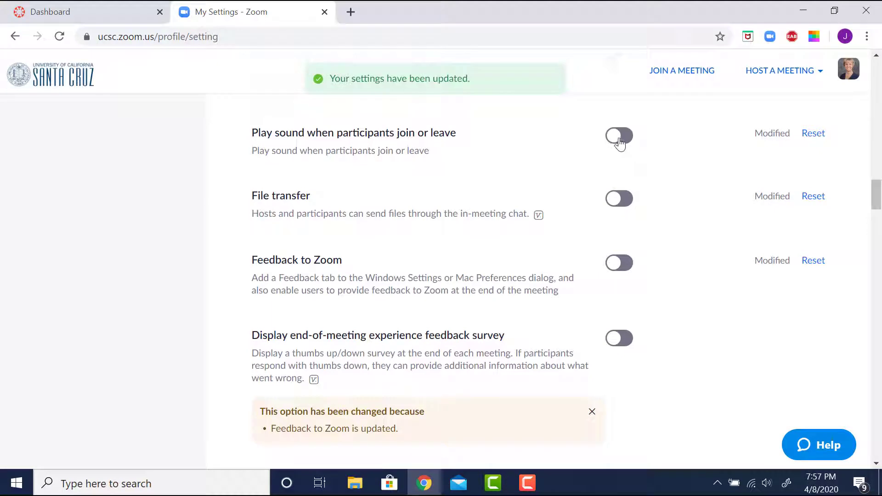
{"action": "left_click", "coordinate": [623, 139]}
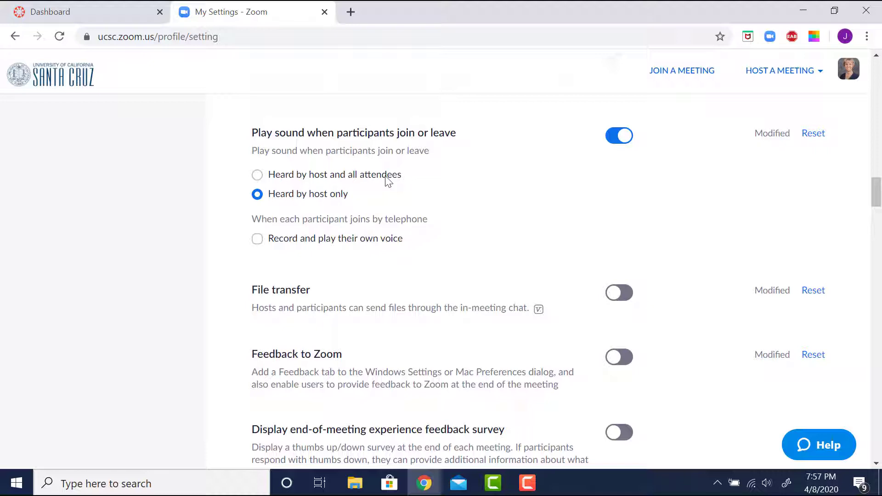
{"action": "scroll", "coordinate": [386, 180], "scroll_direction": "down", "scroll_amount": 3}
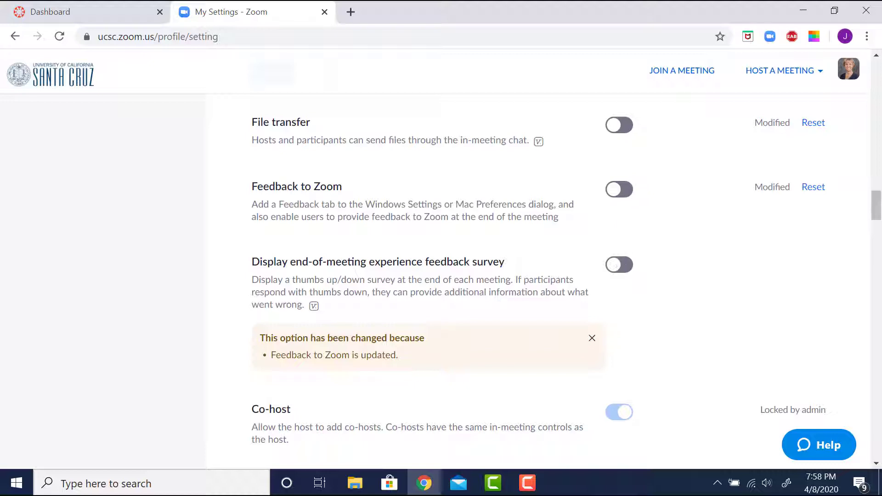
{"action": "left_click_drag", "start_coordinate": [880, 206], "coordinate": [880, 227]}
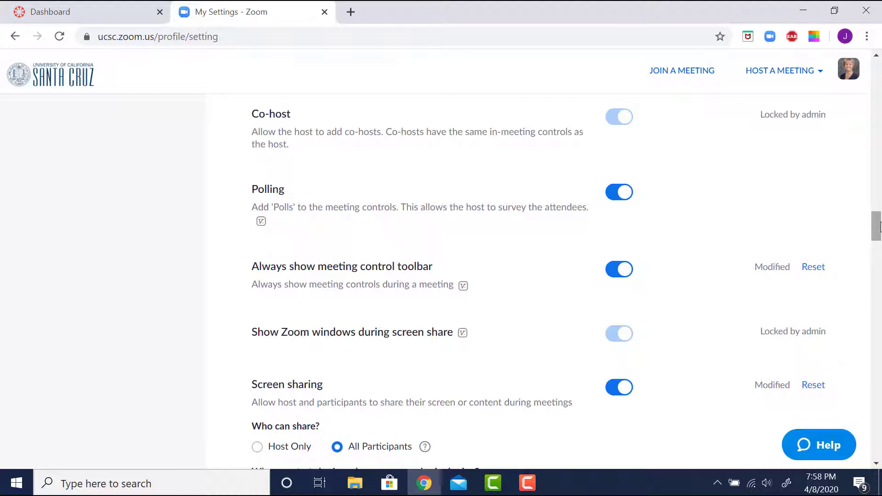
{"action": "scroll", "coordinate": [255, 156], "scroll_direction": "down", "scroll_amount": 4}
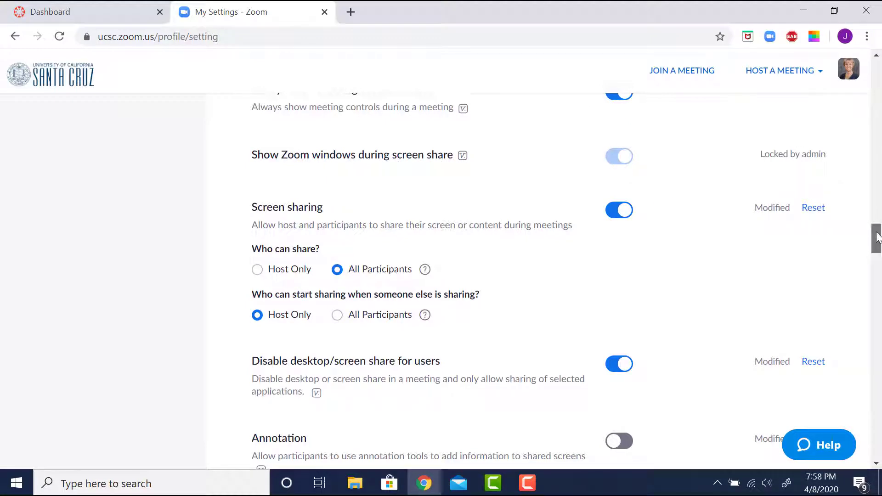
{"action": "left_click_drag", "start_coordinate": [878, 238], "coordinate": [878, 245]}
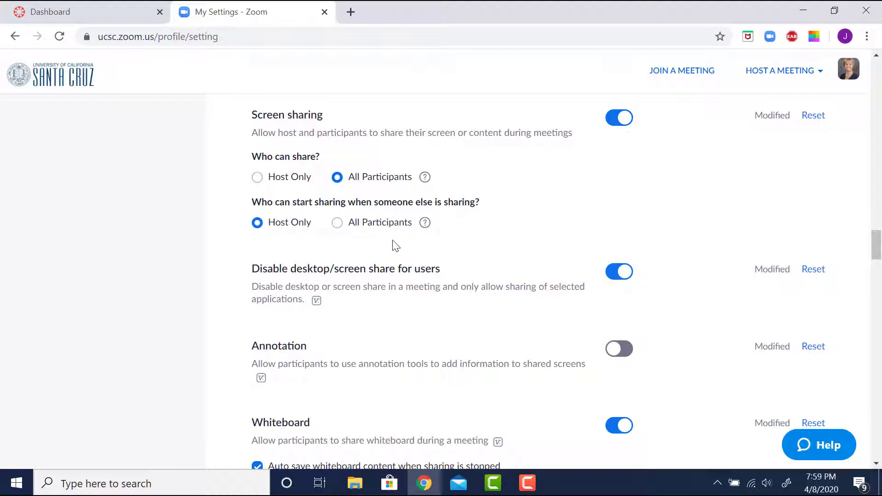
{"action": "left_click", "coordinate": [258, 179]}
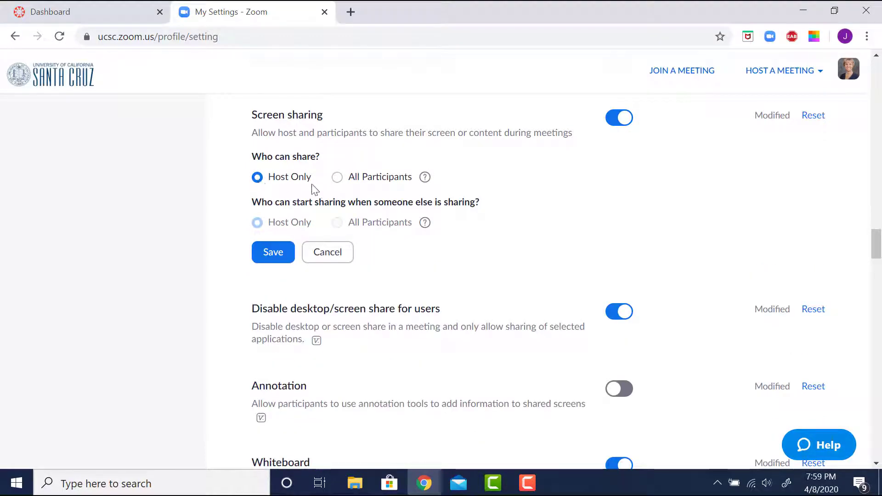
{"action": "left_click", "coordinate": [339, 179]}
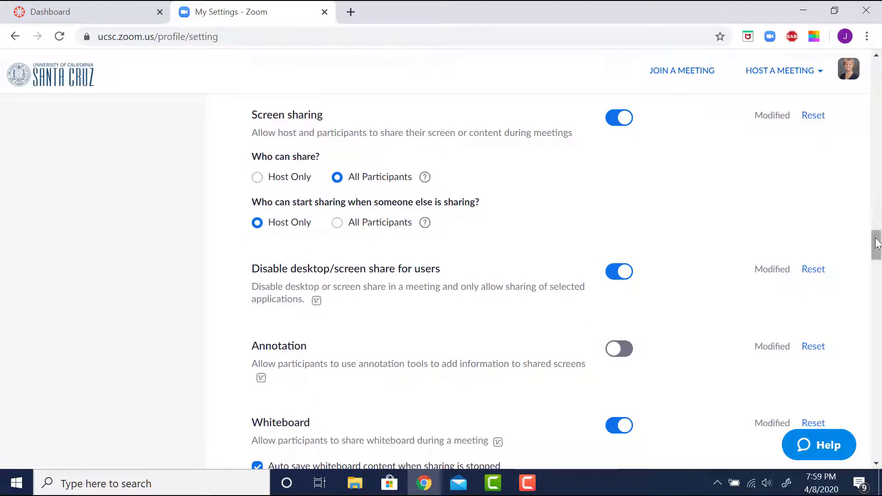
{"action": "scroll", "coordinate": [877, 244], "scroll_direction": "down", "scroll_amount": 3}
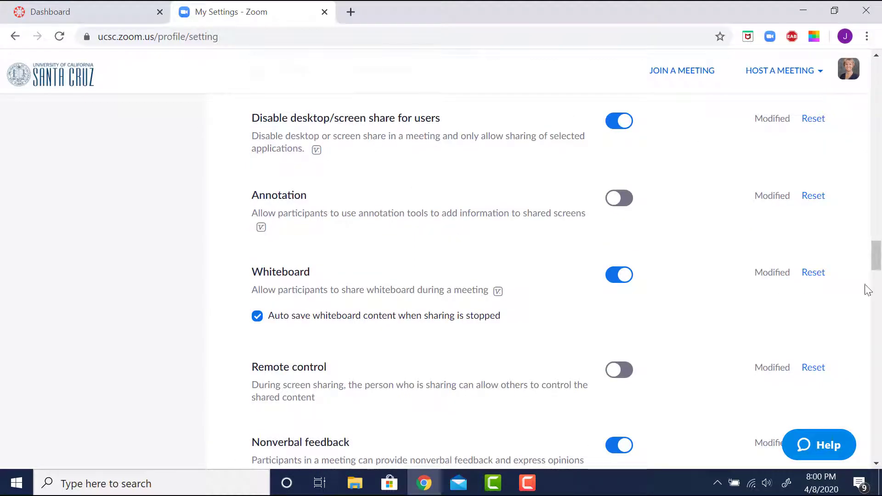
{"action": "scroll", "coordinate": [878, 266], "scroll_direction": "down", "scroll_amount": 2}
{"action": "left_click_drag", "start_coordinate": [881, 266], "coordinate": [881, 267]}
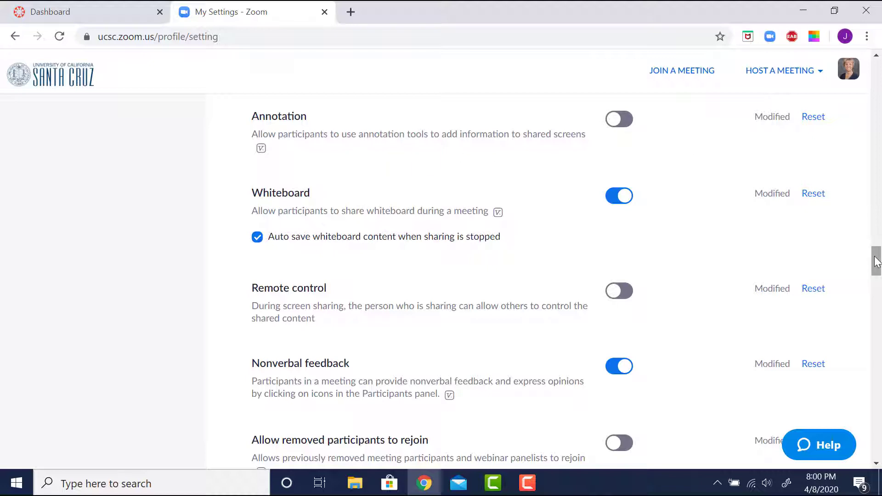
{"action": "left_click_drag", "start_coordinate": [878, 261], "coordinate": [878, 268]}
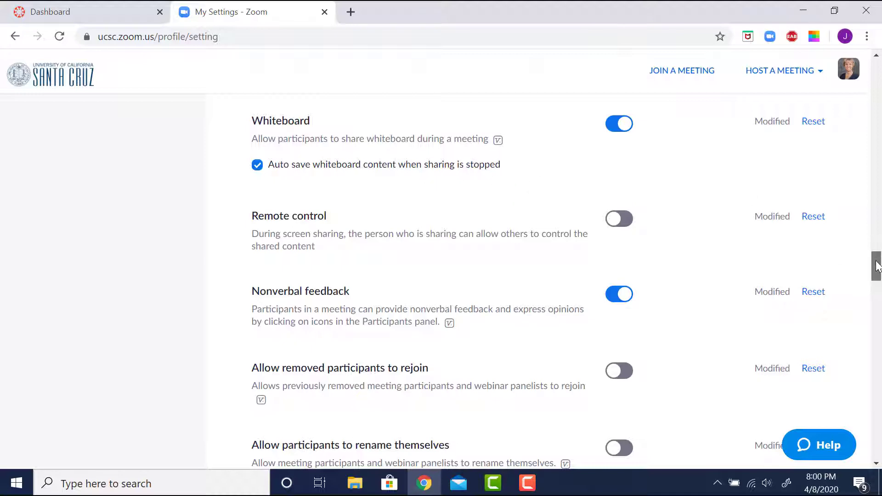
{"action": "left_click_drag", "start_coordinate": [878, 266], "coordinate": [878, 273]}
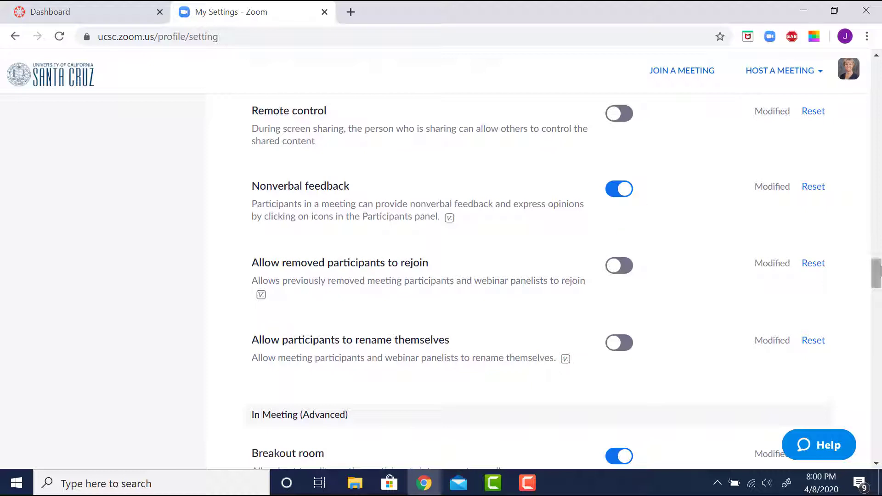
{"action": "left_click_drag", "start_coordinate": [879, 271], "coordinate": [879, 281]}
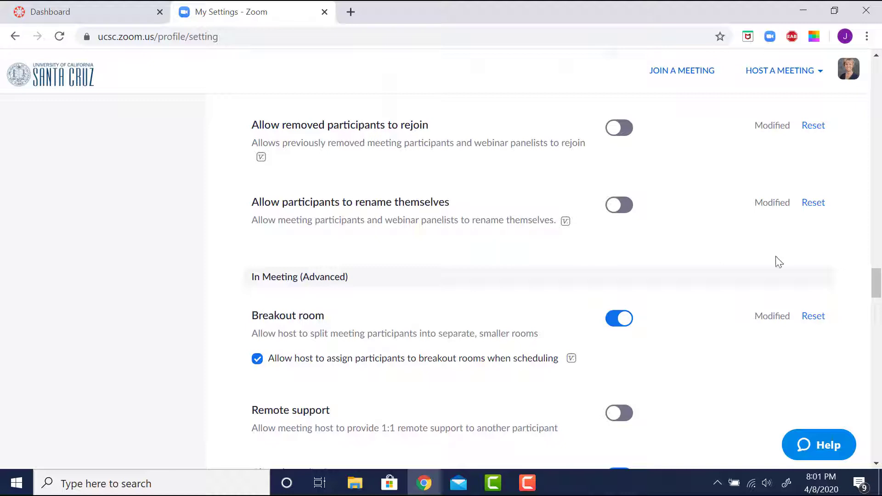
{"action": "left_click_drag", "start_coordinate": [881, 278], "coordinate": [878, 287]}
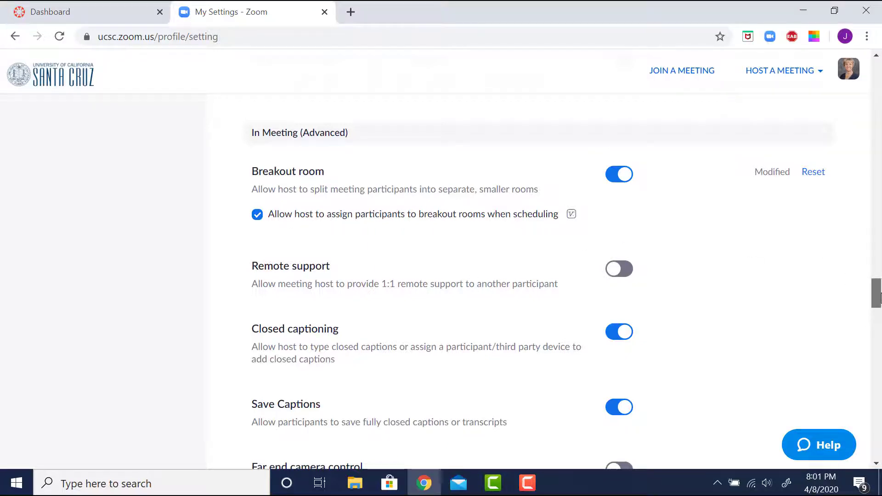
{"action": "left_click_drag", "start_coordinate": [879, 298], "coordinate": [879, 307]}
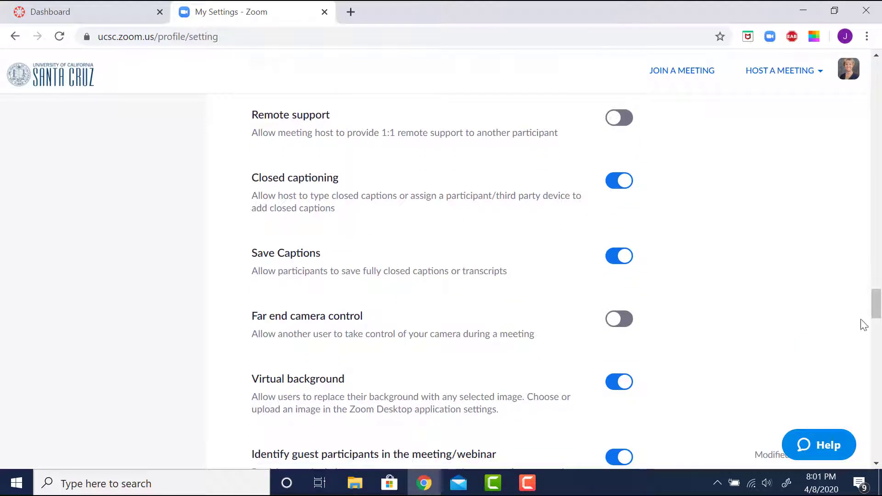
{"action": "left_click_drag", "start_coordinate": [879, 308], "coordinate": [878, 327]}
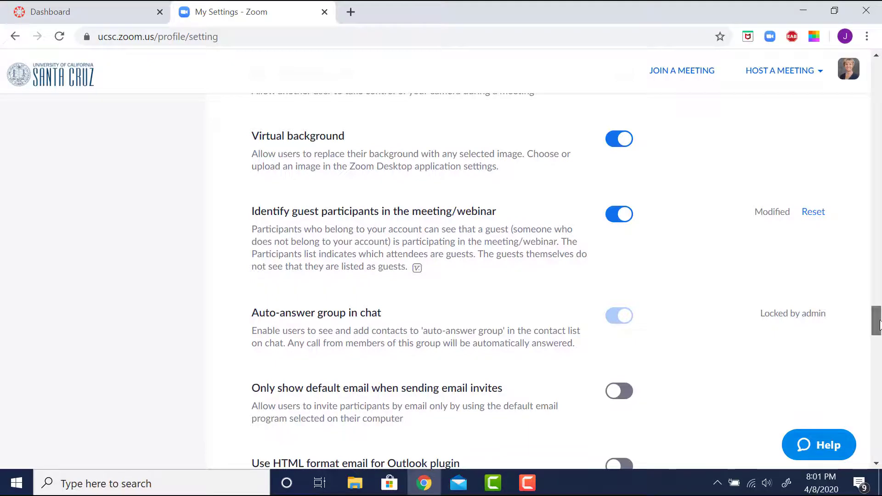
{"action": "left_click_drag", "start_coordinate": [879, 324], "coordinate": [879, 337]}
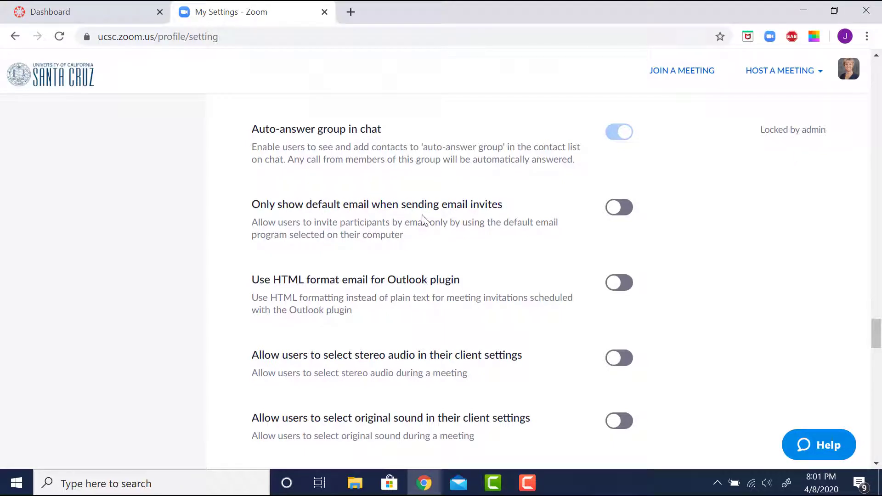
{"action": "left_click_drag", "start_coordinate": [877, 332], "coordinate": [879, 355]}
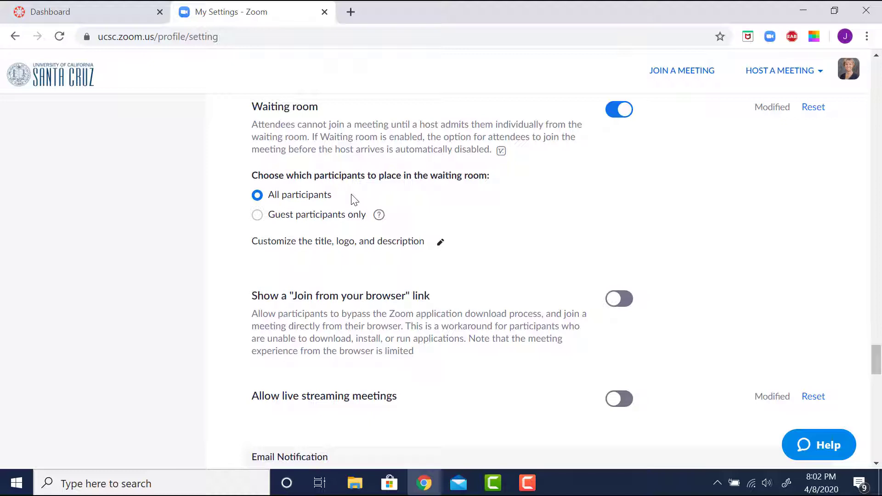
Turn off the cloud-recording-available and join-before-host email notifications, scrolling to Integration Authentication
{"action": "left_click_drag", "start_coordinate": [874, 356], "coordinate": [879, 373]}
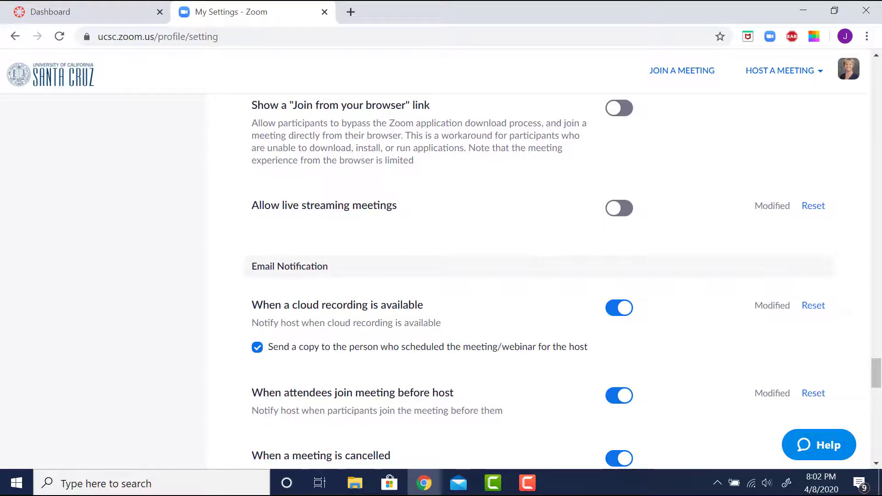
{"action": "left_click_drag", "start_coordinate": [877, 378], "coordinate": [877, 380]}
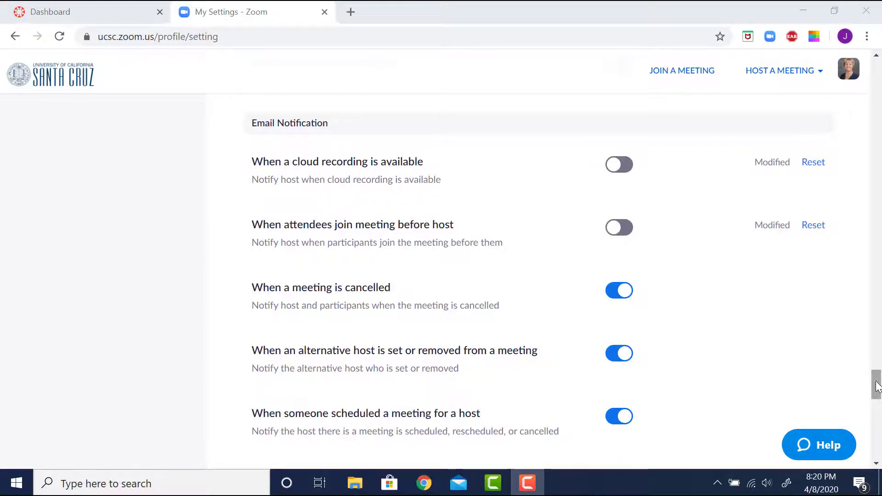
{"action": "left_click_drag", "start_coordinate": [878, 386], "coordinate": [878, 391]}
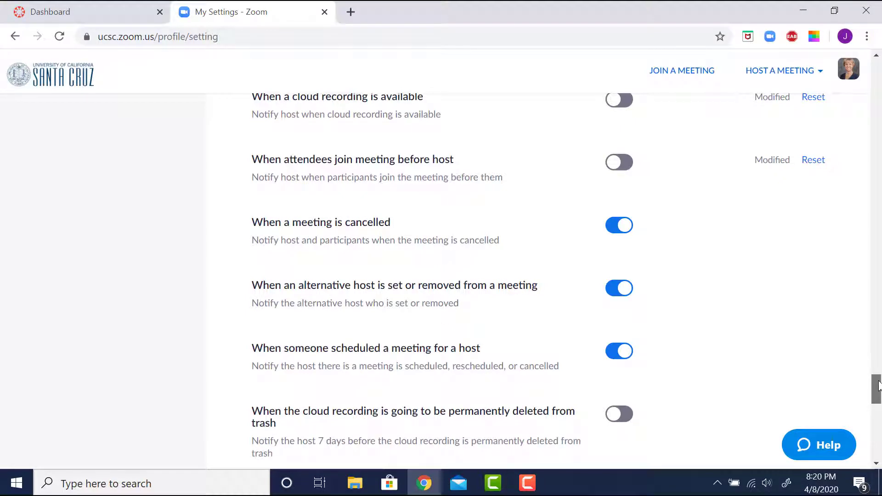
{"action": "left_click_drag", "start_coordinate": [879, 386], "coordinate": [879, 406]}
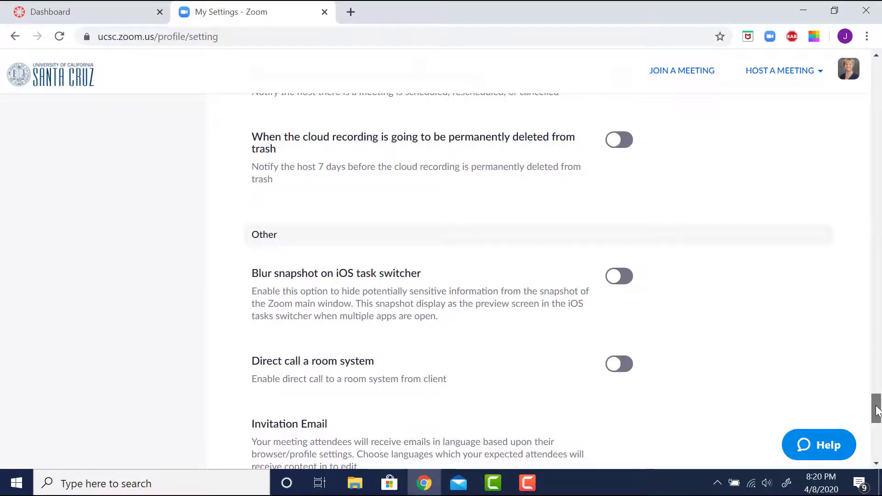
{"action": "left_click_drag", "start_coordinate": [878, 412], "coordinate": [870, 444]}
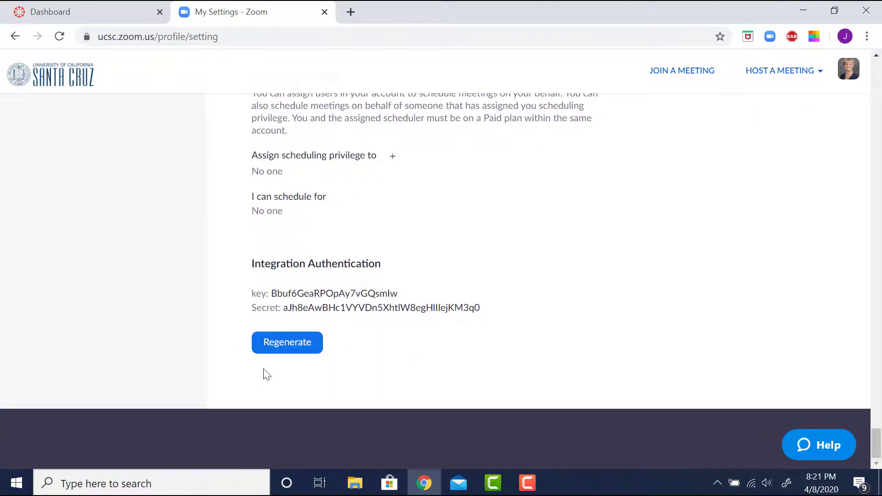
Regenerate the Zoom integration secret, then open the CITL - Assessment for Learning course in Canvas
{"action": "left_click", "coordinate": [288, 350]}
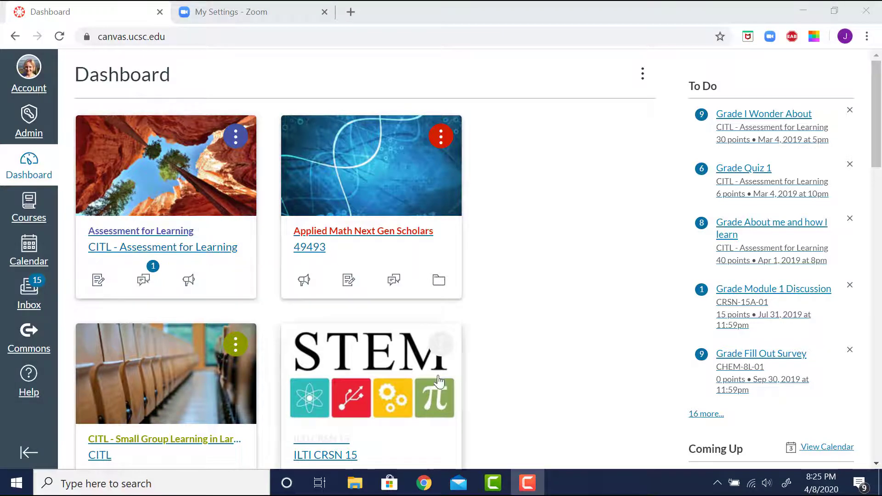
{"action": "left_click", "coordinate": [156, 169]}
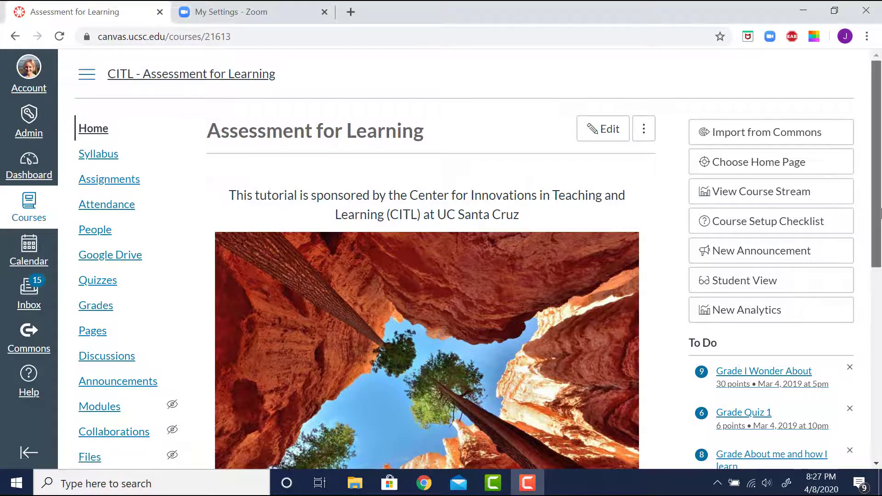
{"action": "left_click_drag", "start_coordinate": [880, 216], "coordinate": [880, 312]}
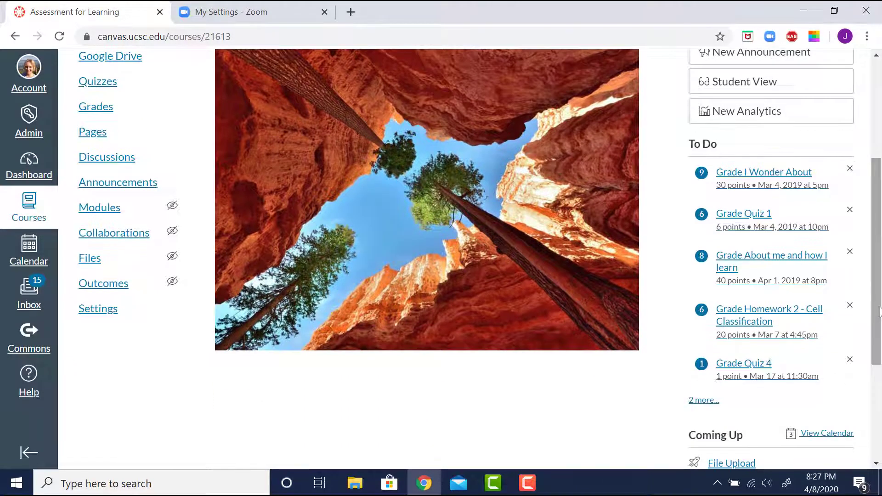
In course Navigation settings, move Zoom from hidden items to just below Syllabus and save
{"action": "left_click", "coordinate": [93, 317]}
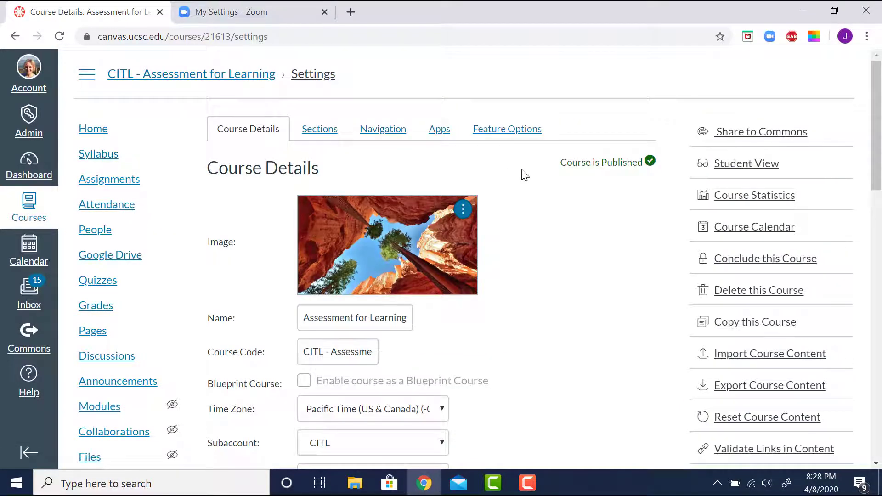
{"action": "left_click", "coordinate": [388, 138]}
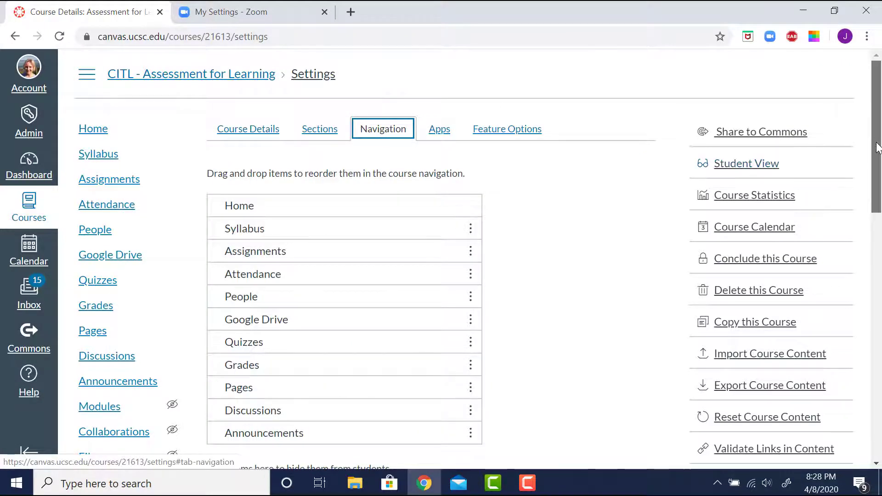
{"action": "left_click_drag", "start_coordinate": [878, 142], "coordinate": [863, 177]}
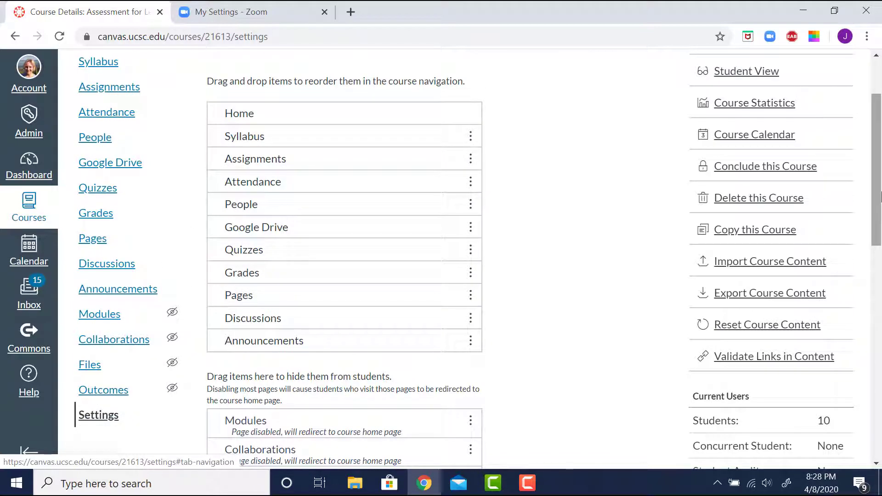
{"action": "left_click_drag", "start_coordinate": [879, 196], "coordinate": [878, 301]}
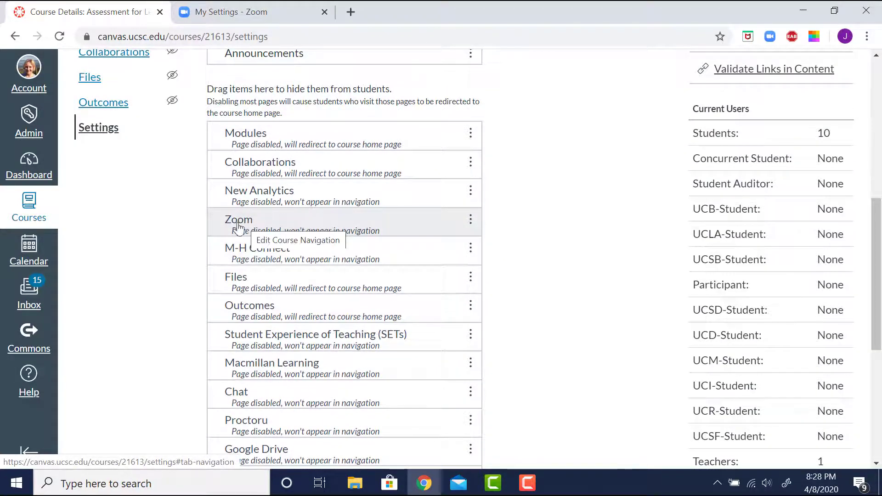
{"action": "left_click_drag", "start_coordinate": [283, 182], "coordinate": [284, 258]}
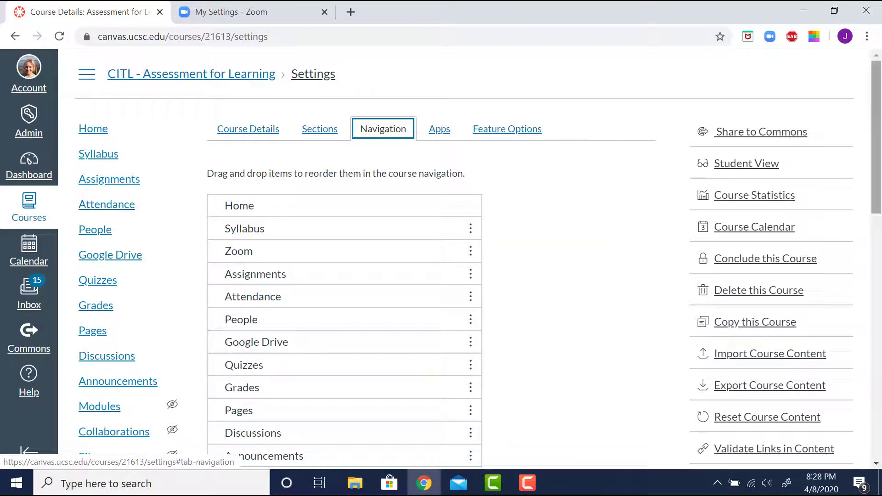
{"action": "left_click_drag", "start_coordinate": [879, 155], "coordinate": [880, 399]}
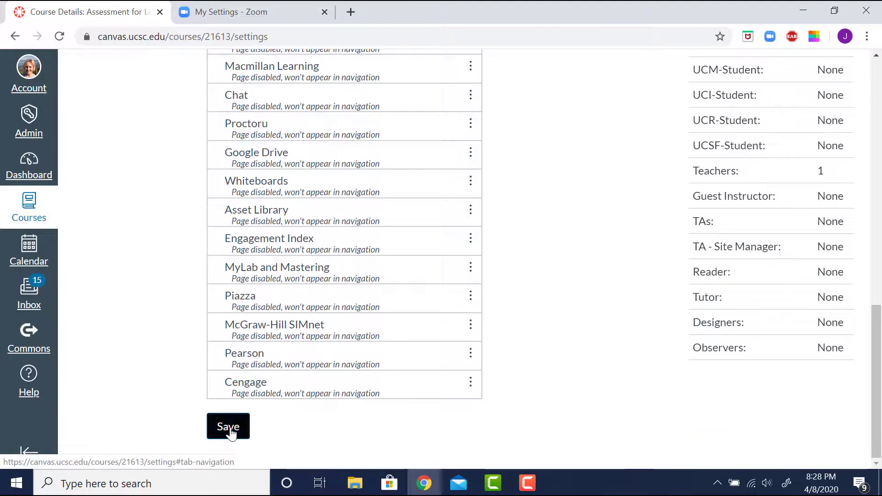
{"action": "left_click", "coordinate": [229, 431]}
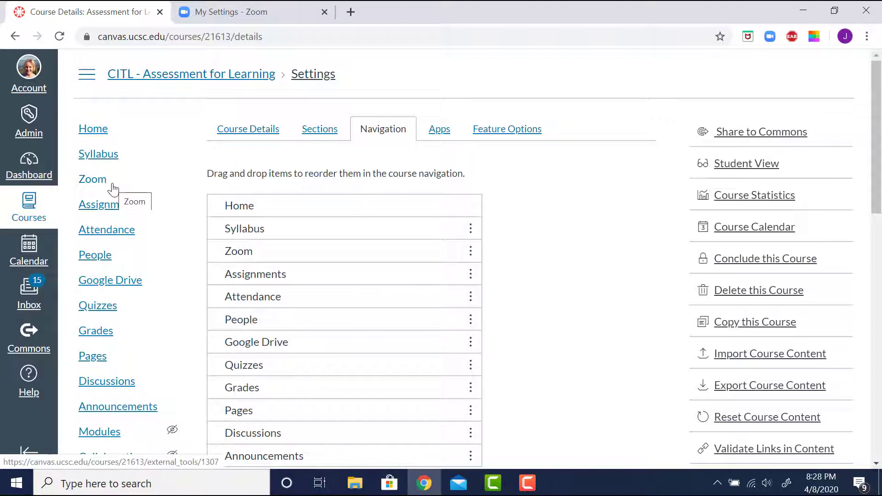
Open the course's Zoom tool and begin scheduling a new meeting
{"action": "left_click", "coordinate": [112, 186]}
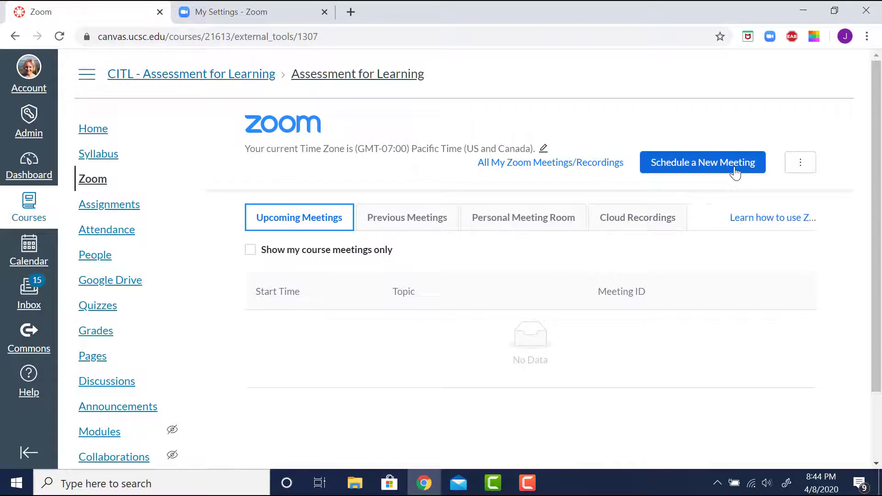
{"action": "left_click", "coordinate": [711, 171]}
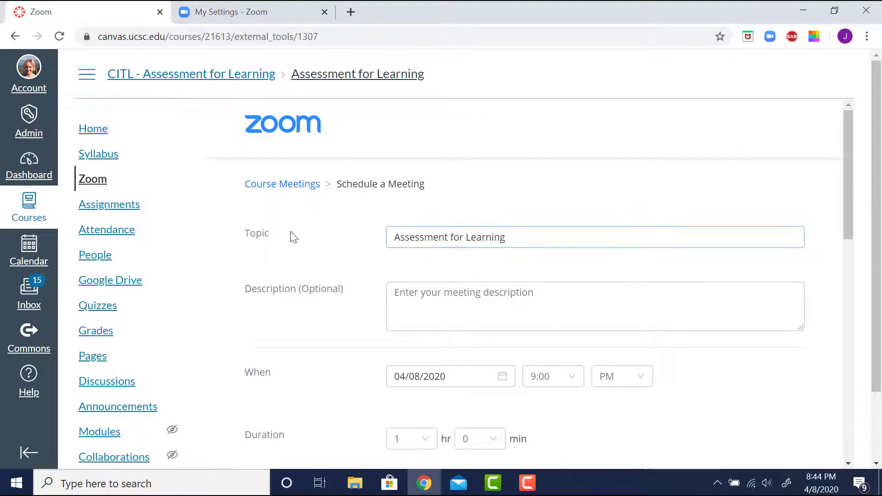
{"action": "left_click_drag", "start_coordinate": [846, 209], "coordinate": [842, 255]}
{"action": "left_click", "coordinate": [639, 174]}
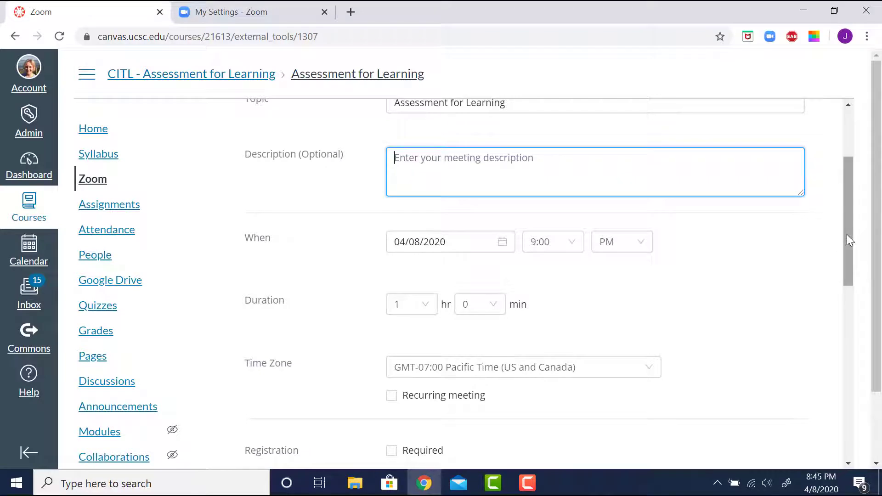
{"action": "left_click_drag", "start_coordinate": [847, 235], "coordinate": [843, 274]}
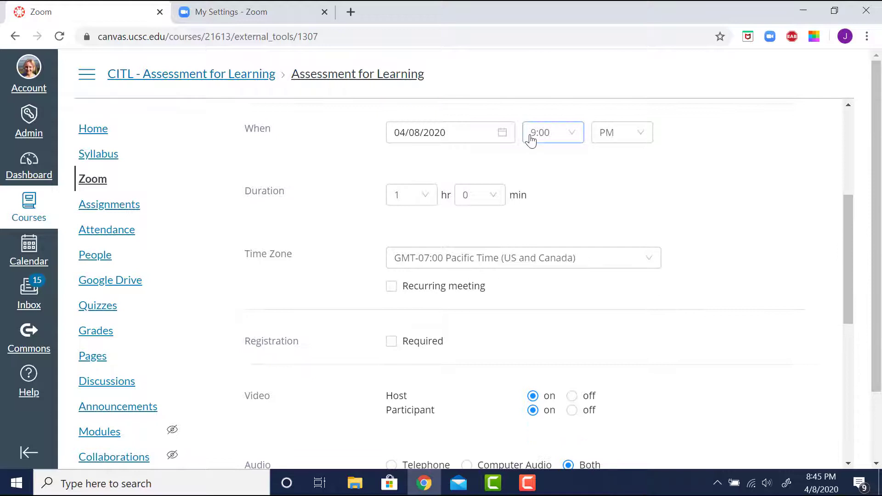
Set the meeting start to 04/13/2020 at 10:00 AM with a 1 hour 45 minute duration
{"action": "left_click", "coordinate": [504, 138]}
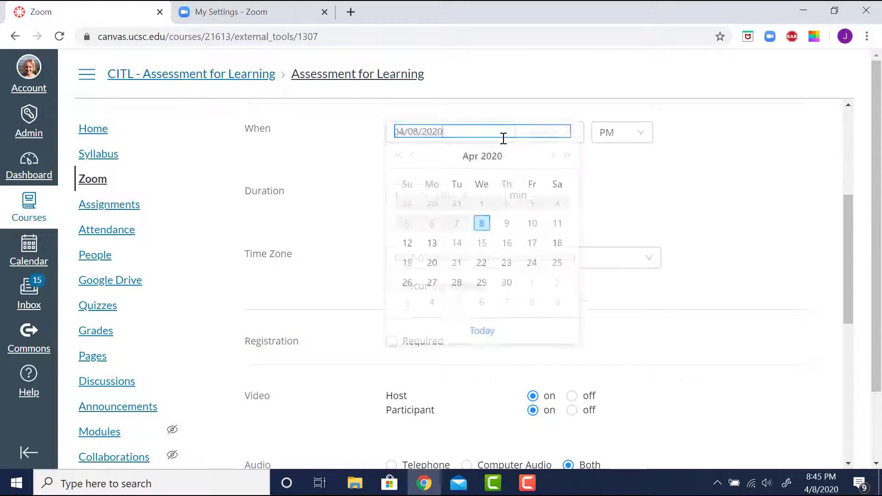
{"action": "left_click", "coordinate": [432, 255]}
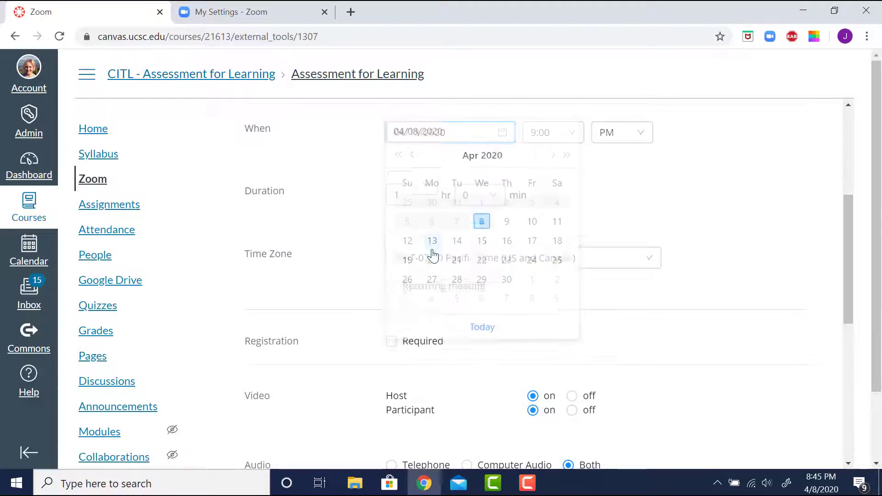
{"action": "left_click", "coordinate": [573, 136]}
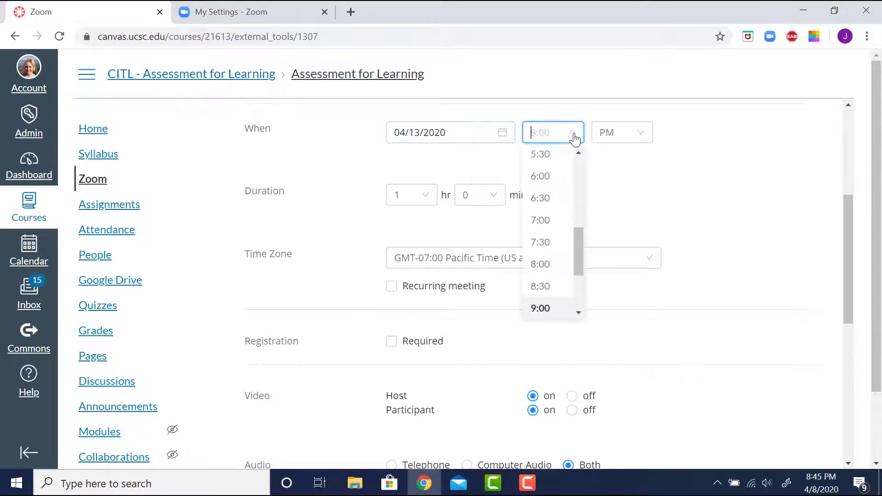
{"action": "left_click_drag", "start_coordinate": [576, 234], "coordinate": [577, 254]}
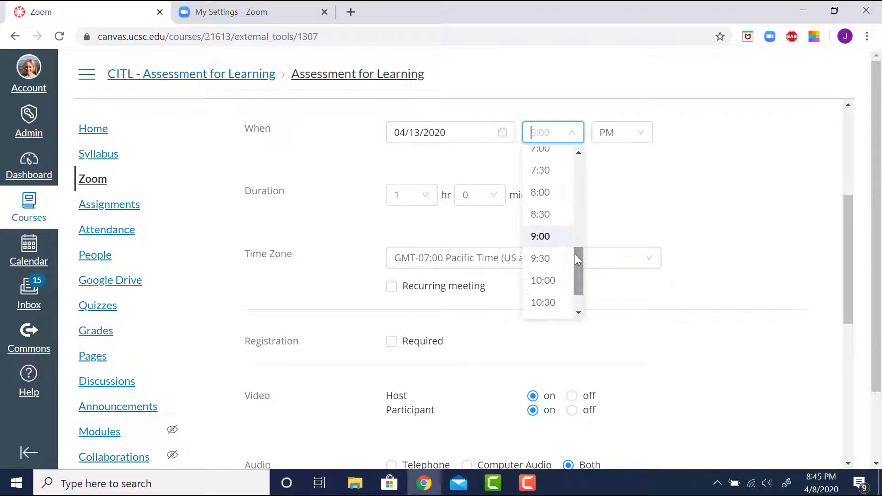
{"action": "left_click", "coordinate": [553, 282]}
{"action": "left_click", "coordinate": [636, 138]}
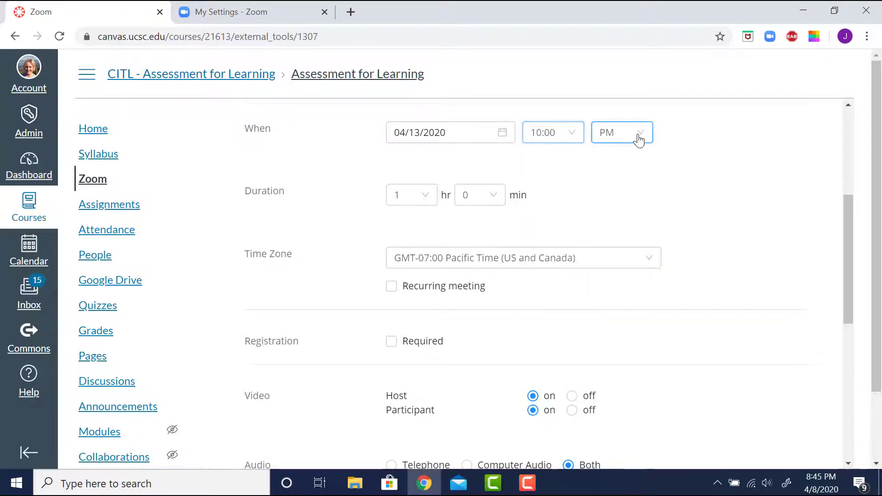
{"action": "left_click", "coordinate": [619, 164]}
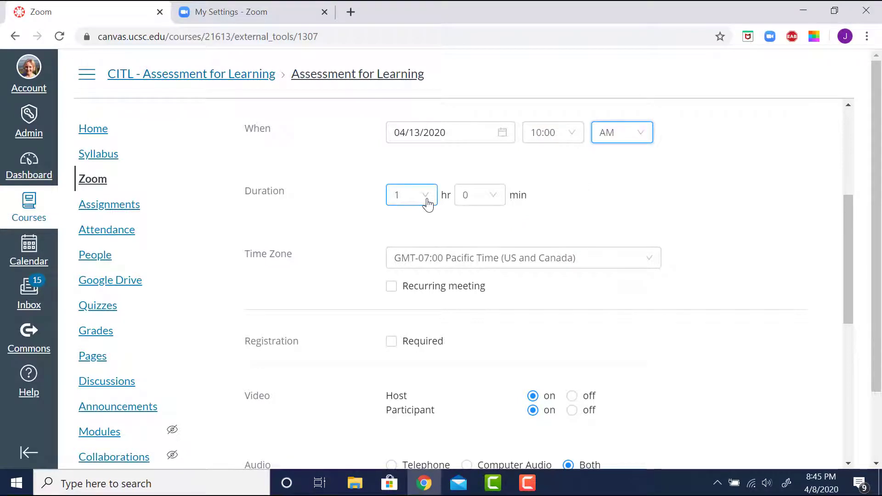
{"action": "left_click", "coordinate": [493, 200]}
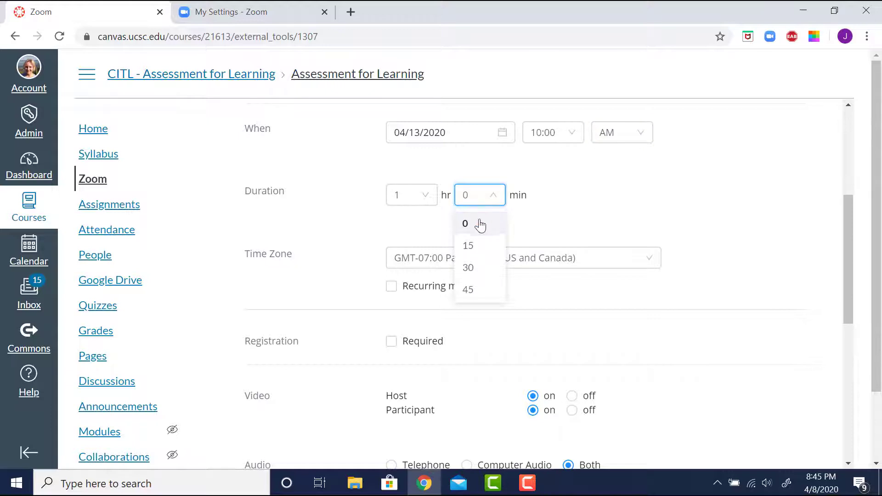
{"action": "left_click", "coordinate": [467, 291]}
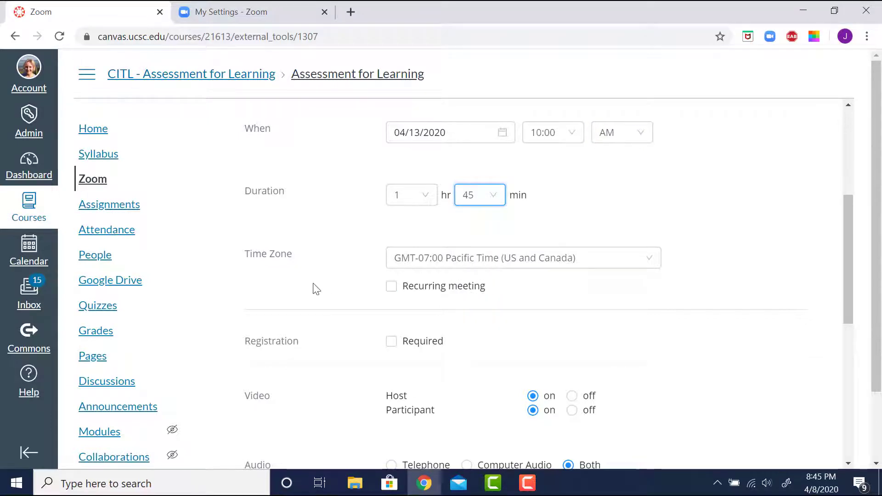
{"action": "left_click_drag", "start_coordinate": [848, 254], "coordinate": [847, 300]}
Make the meeting recur weekly on Mon, Wed and Fri, ending 06/05/2020 (23 occurrences)
{"action": "left_click", "coordinate": [394, 166]}
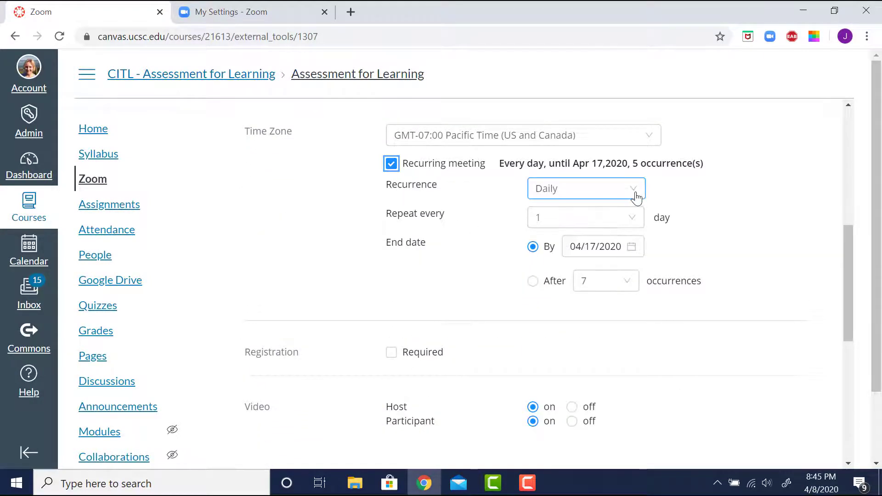
{"action": "left_click", "coordinate": [635, 197]}
{"action": "left_click", "coordinate": [593, 238]}
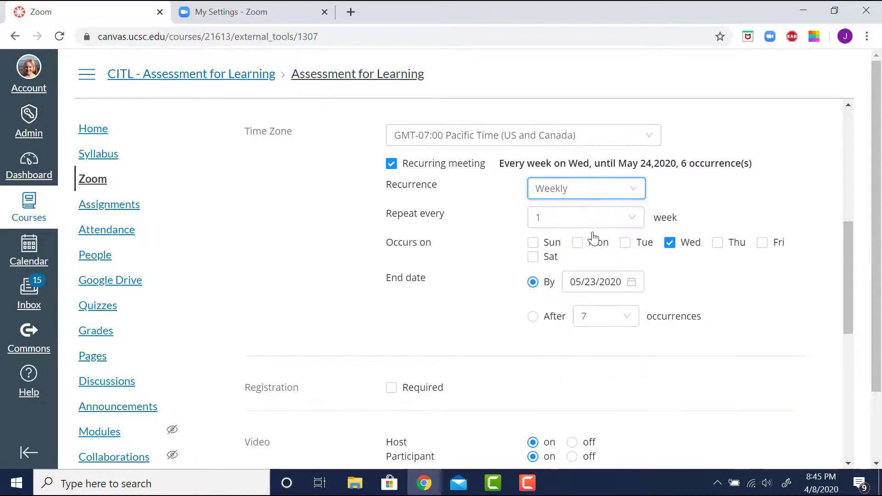
{"action": "left_click", "coordinate": [580, 244]}
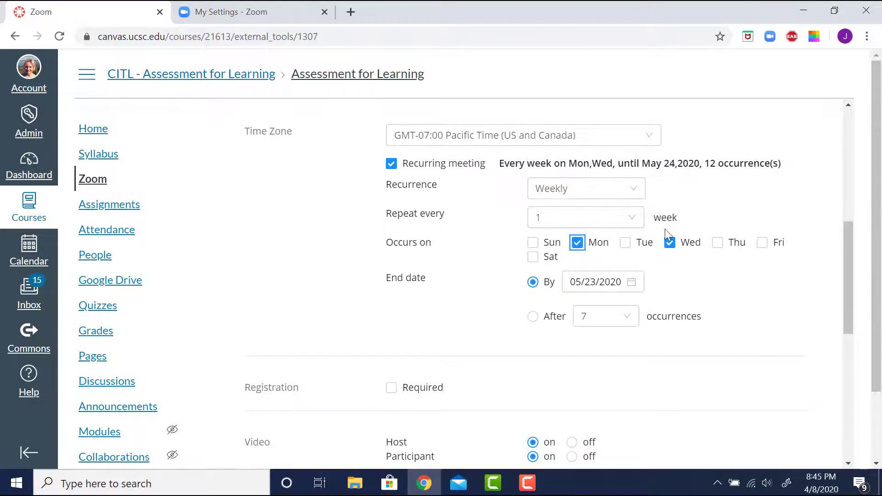
{"action": "left_click", "coordinate": [763, 250]}
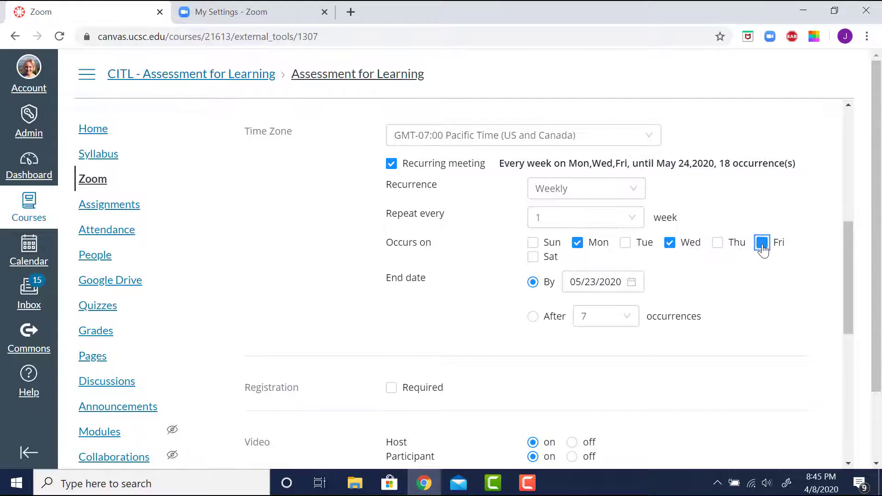
{"action": "left_click", "coordinate": [634, 281]}
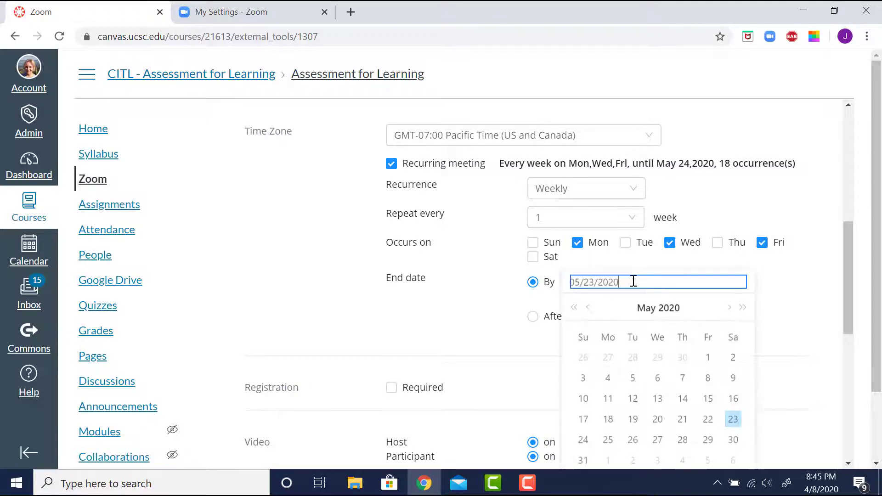
{"action": "left_click", "coordinate": [728, 308]}
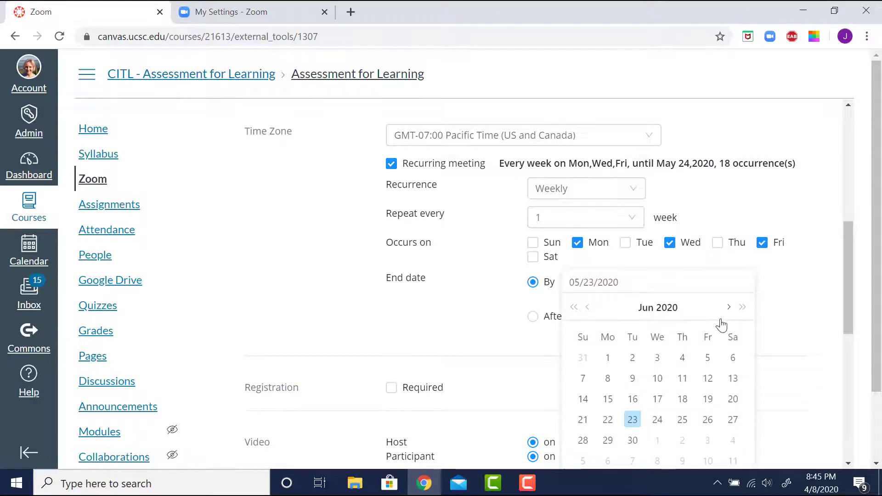
{"action": "left_click", "coordinate": [708, 360]}
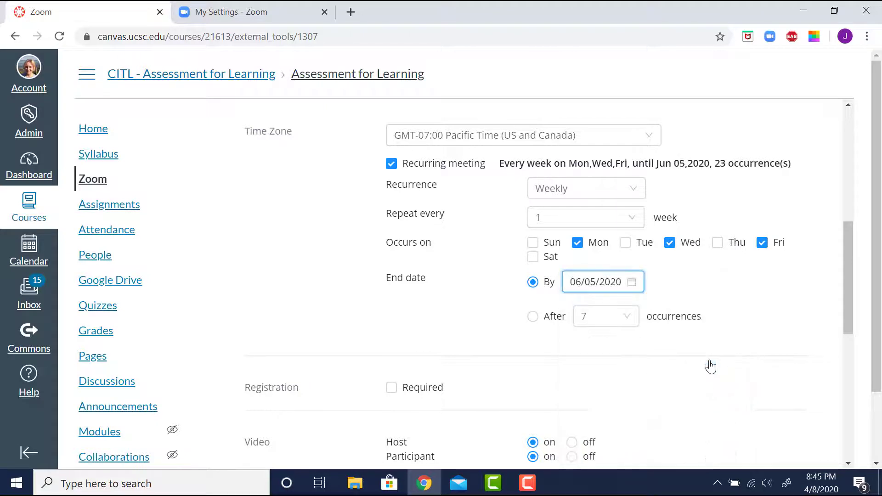
{"action": "left_click_drag", "start_coordinate": [845, 264], "coordinate": [842, 286]}
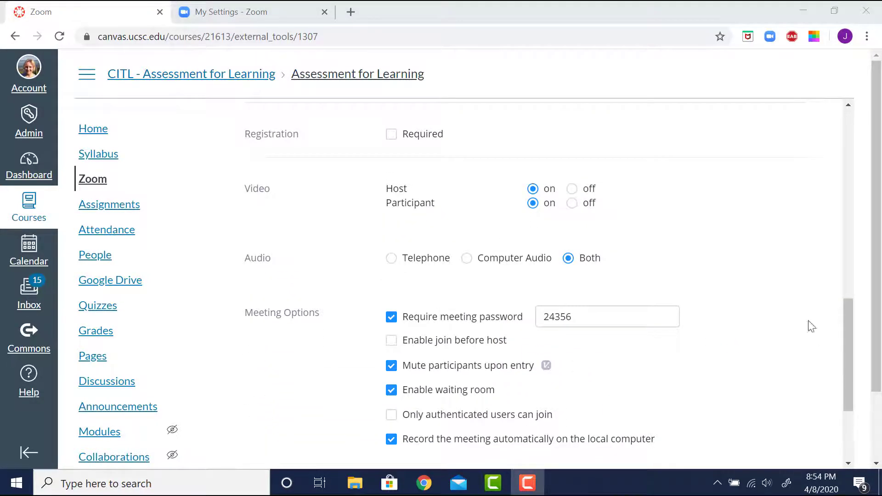
Tick Registration Required so attendees register for each occurrence
{"action": "left_click", "coordinate": [392, 138]}
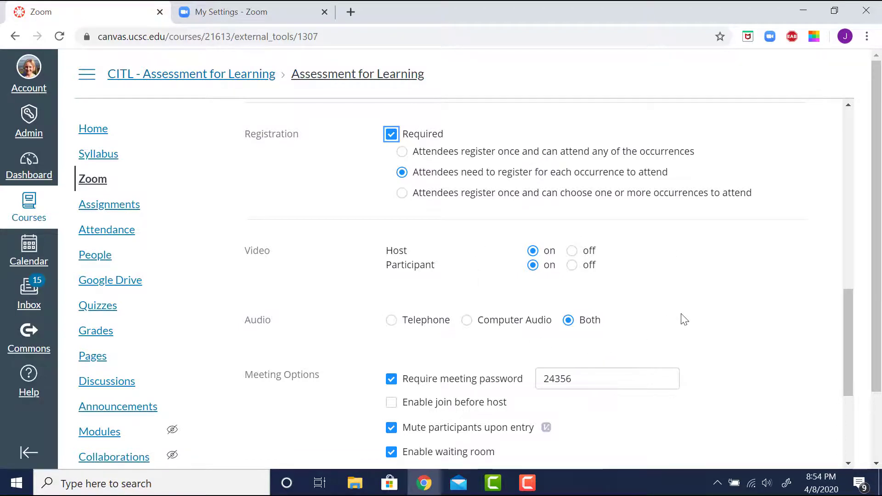
{"action": "left_click_drag", "start_coordinate": [846, 314], "coordinate": [845, 370]}
Replace the meeting password with a new one, restrict joining to authenticated users, and save
{"action": "left_click", "coordinate": [539, 192]}
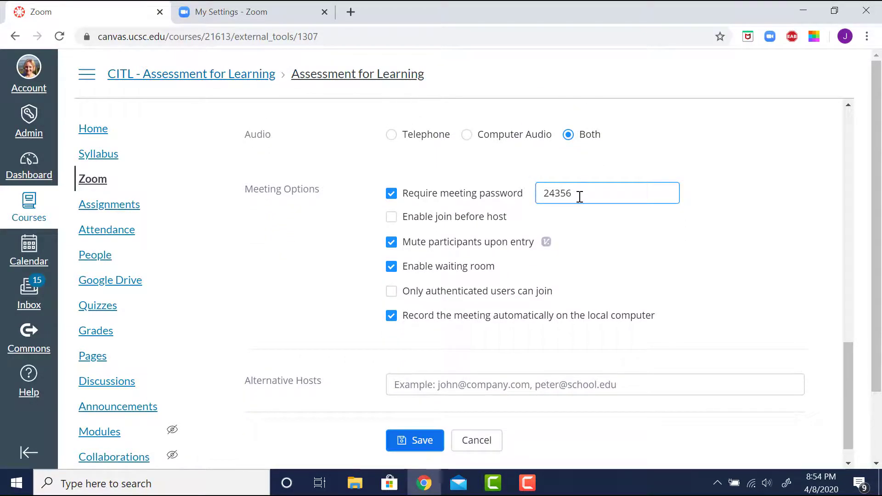
{"action": "key", "text": "BackSpace"}
{"action": "key", "text": "BackSpace"}
{"action": "key", "text": "BackSpace"}
{"action": "key", "text": "BackSpace"}
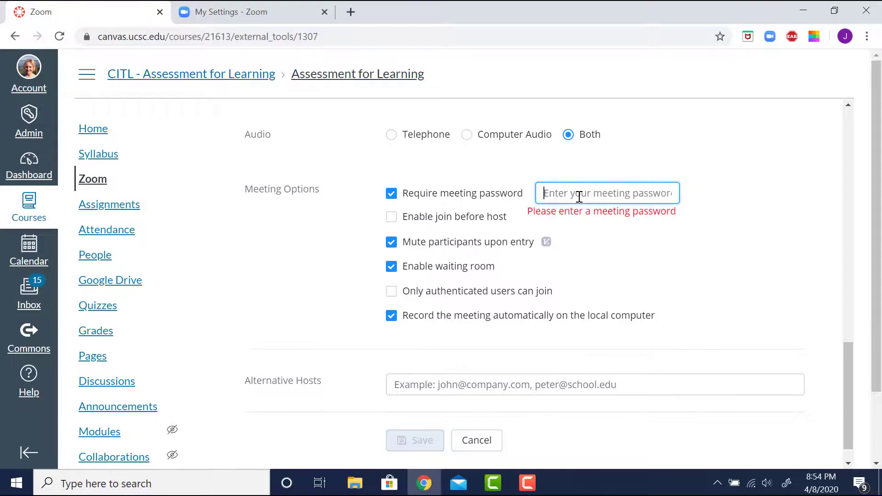
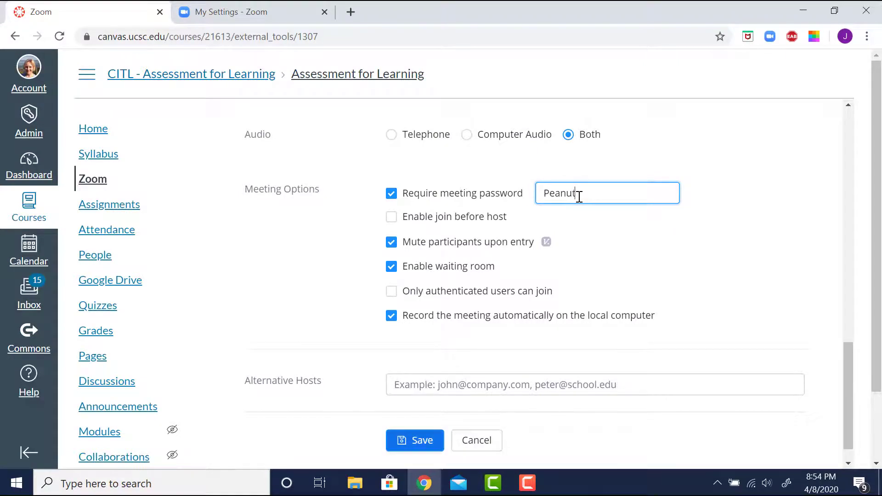
{"action": "left_click", "coordinate": [584, 227]}
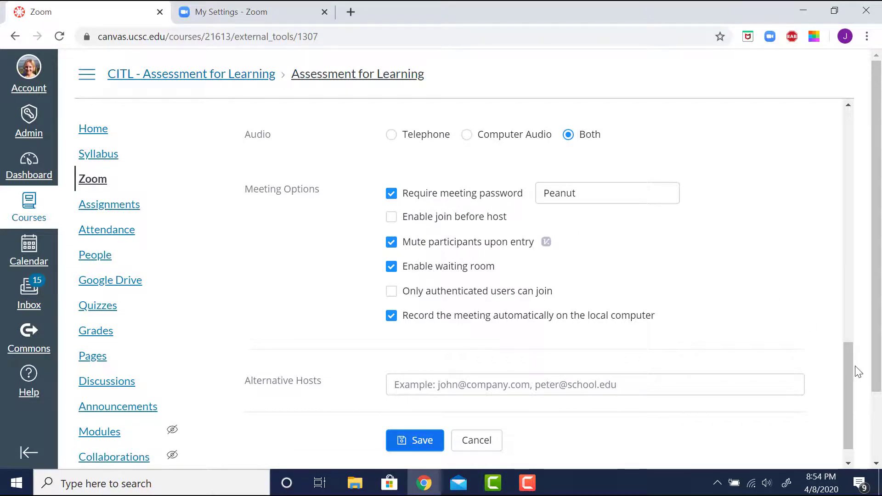
{"action": "left_click_drag", "start_coordinate": [852, 365], "coordinate": [852, 374]}
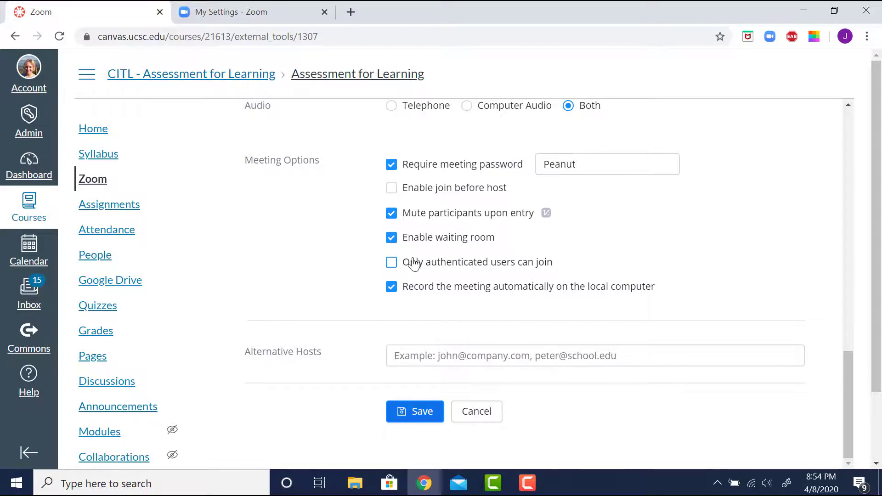
{"action": "left_click", "coordinate": [391, 263]}
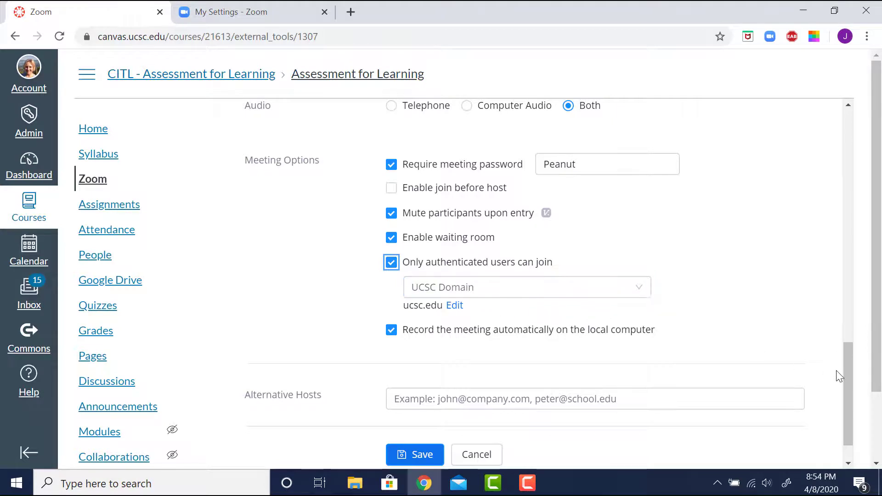
{"action": "scroll", "coordinate": [849, 371], "scroll_direction": "down", "scroll_amount": 1}
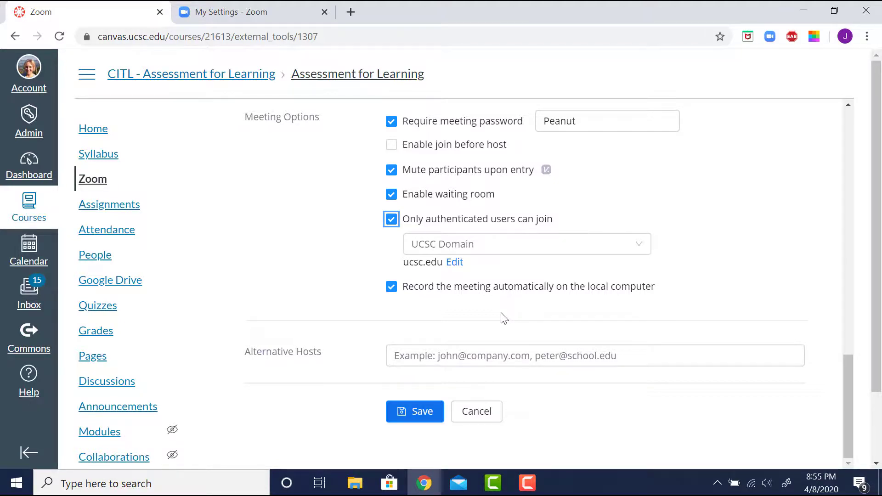
Save the meeting and check its summary: 24 weekly occurrences, registration link, participant video off
{"action": "left_click", "coordinate": [426, 415]}
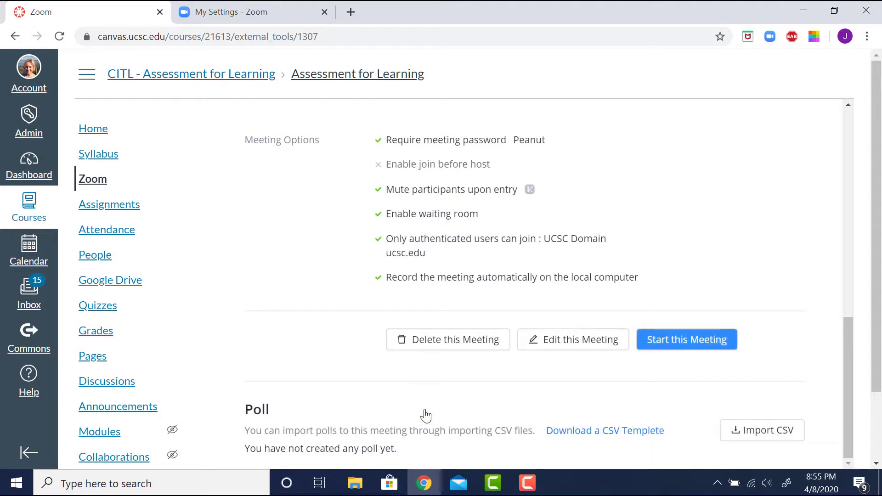
{"action": "left_click_drag", "start_coordinate": [852, 354], "coordinate": [835, 273]}
{"action": "scroll", "coordinate": [817, 161], "scroll_direction": "up", "scroll_amount": 2}
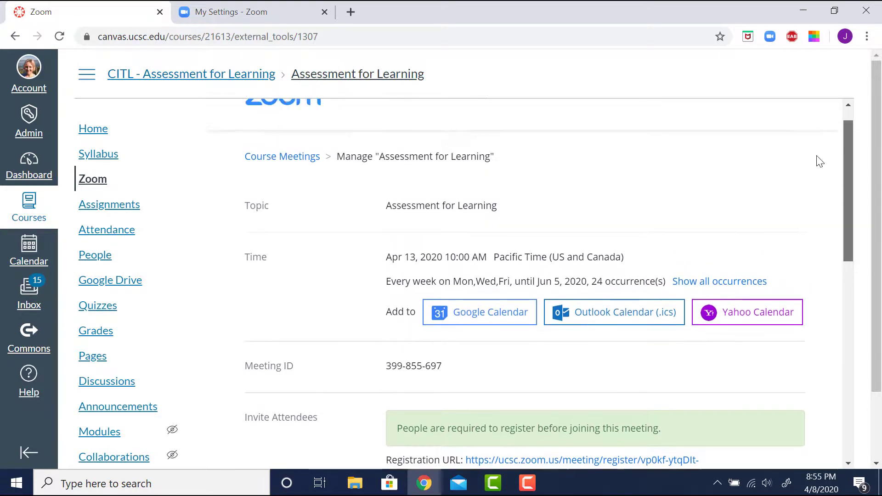
{"action": "scroll", "coordinate": [817, 228], "scroll_direction": "down", "scroll_amount": 4}
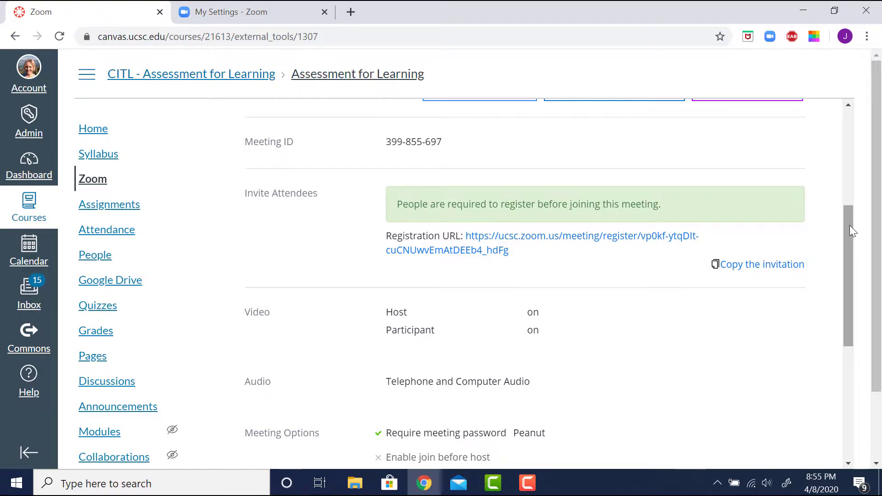
{"action": "left_click_drag", "start_coordinate": [850, 225], "coordinate": [848, 236]}
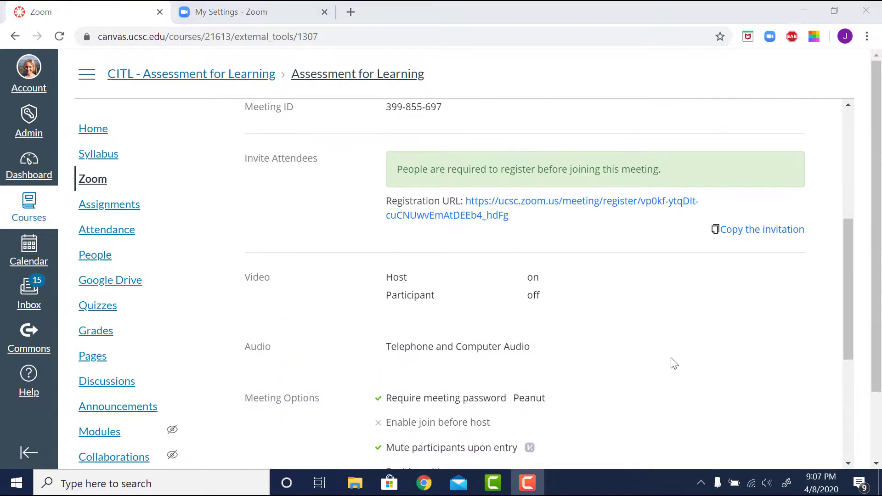